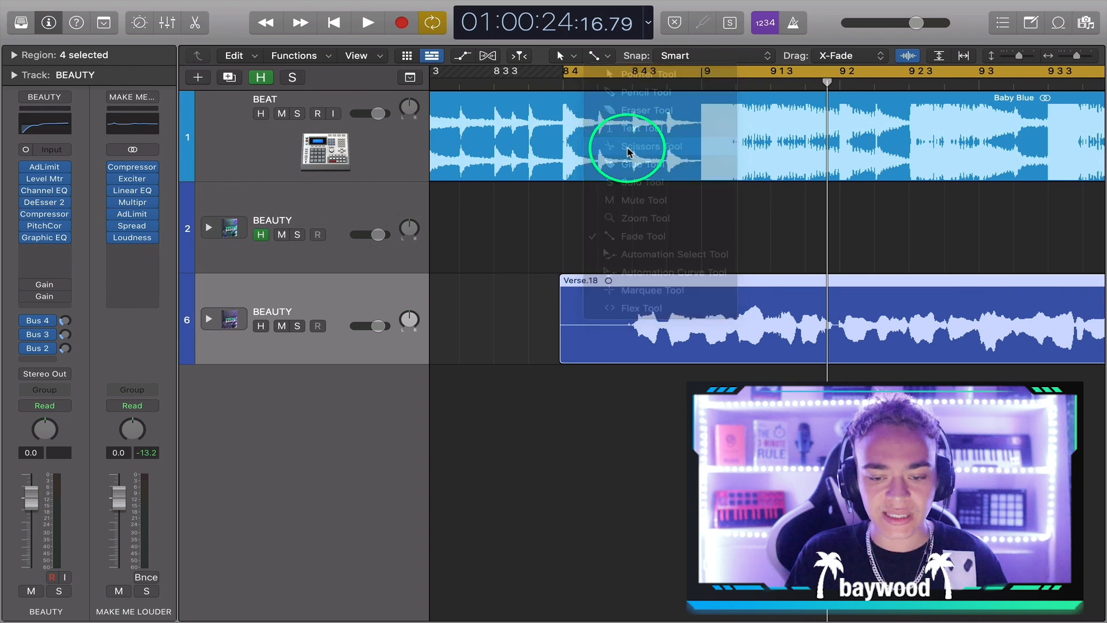
Split the vocal region on track 6 after its first phrase and copy the opening slice to a duplicate BEAUTY track below
left_click(666, 332)
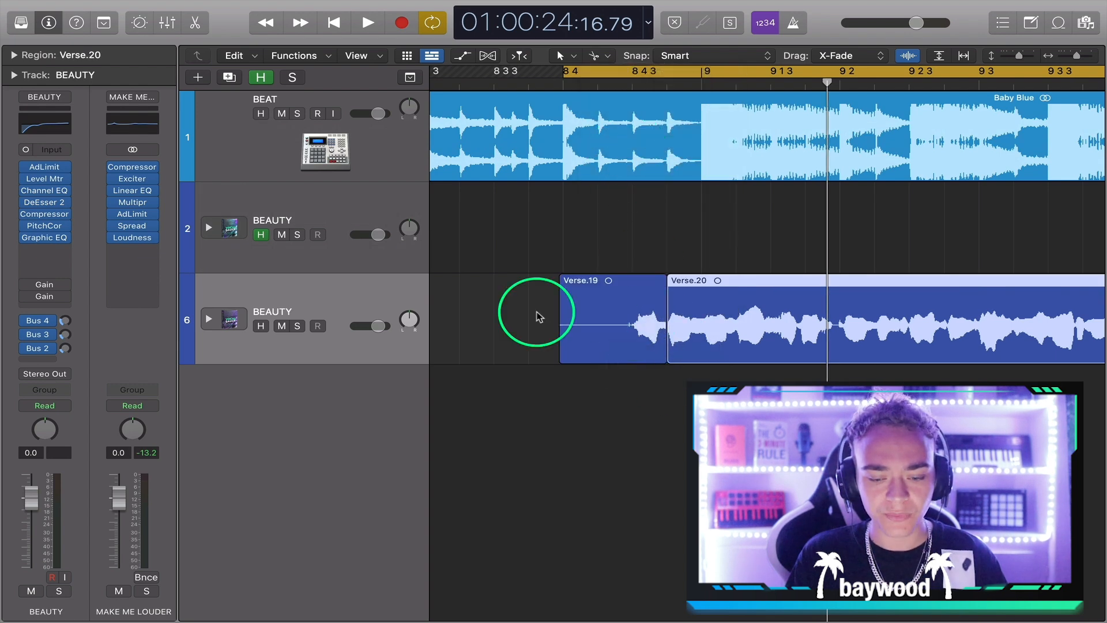
left_click_drag(627, 340, 631, 390)
left_click(245, 402)
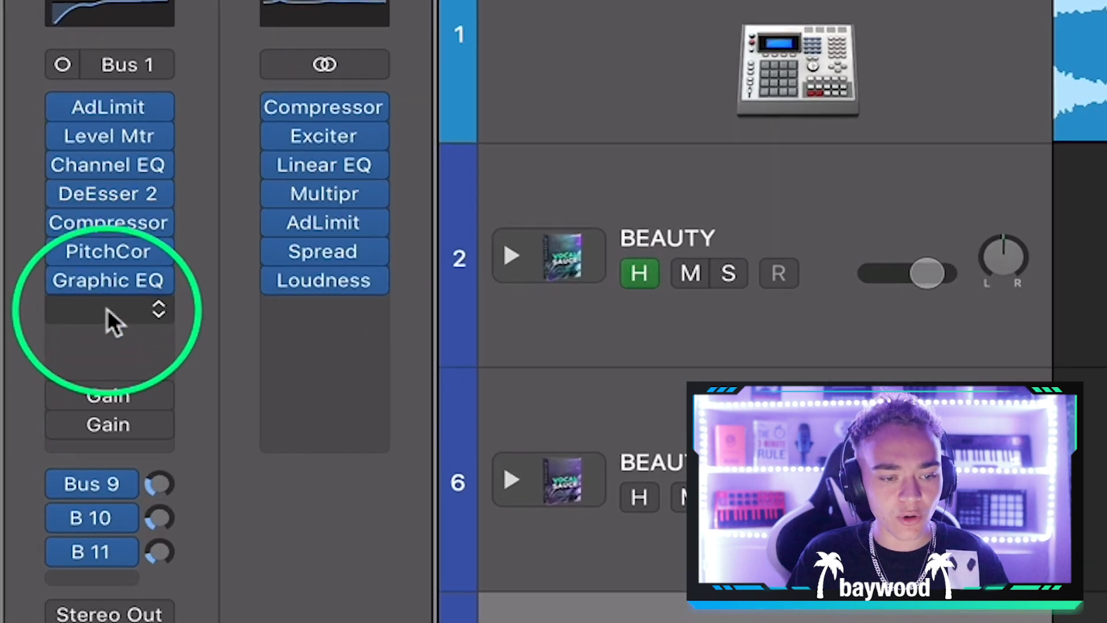
Add Space Designer after Graphic EQ on the duplicate BEAUTY track and mute its dry output
left_click(49, 250)
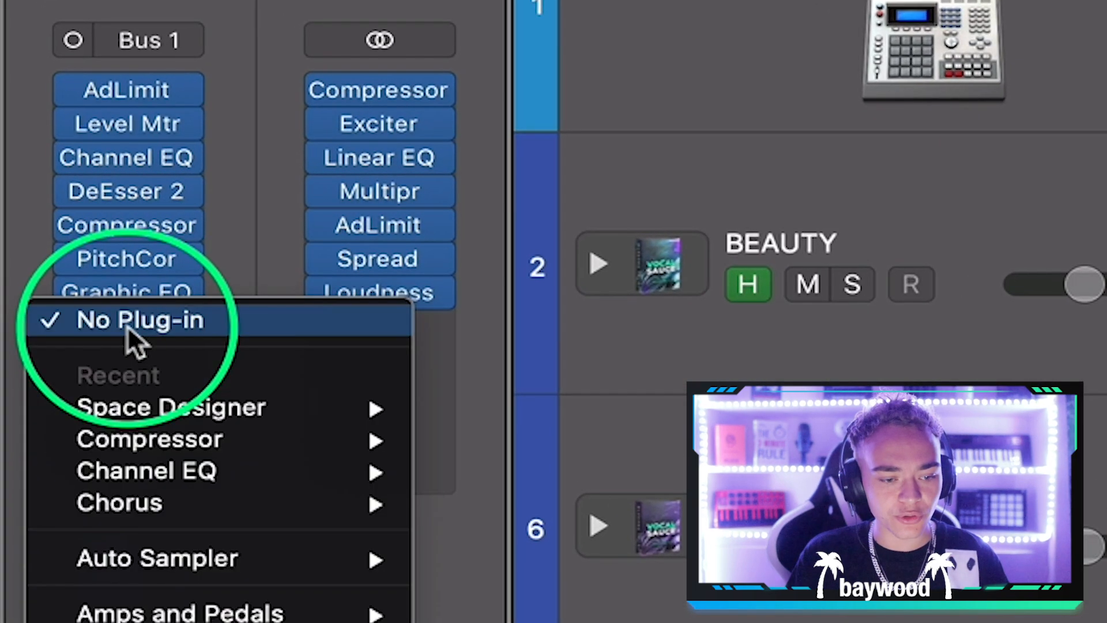
mouse_move(237, 398)
left_click(496, 405)
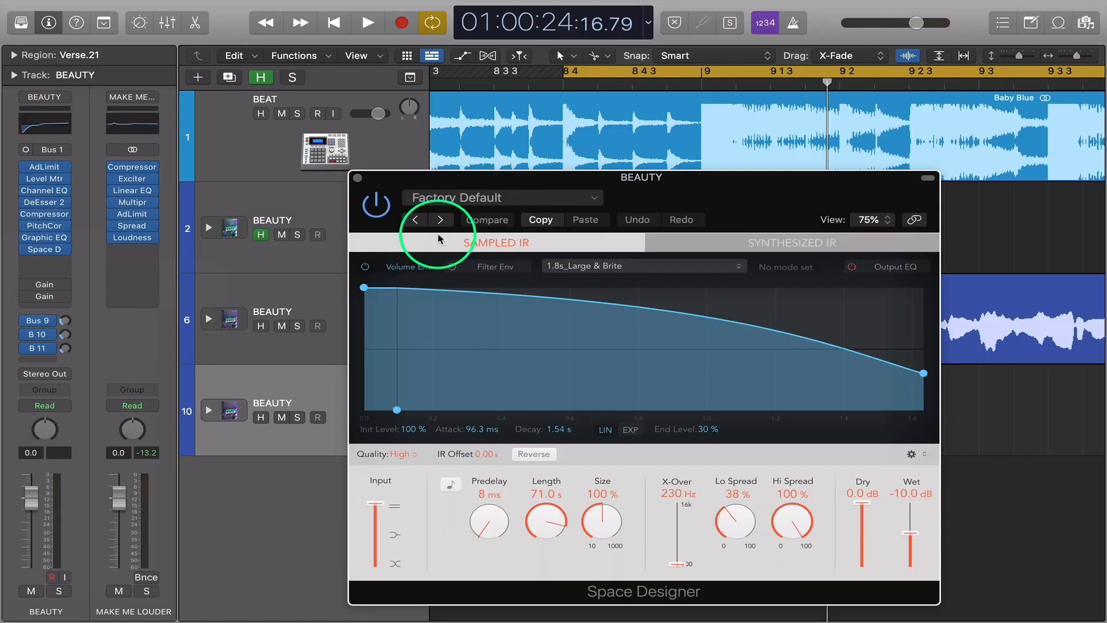
left_click_drag(657, 190, 473, 76)
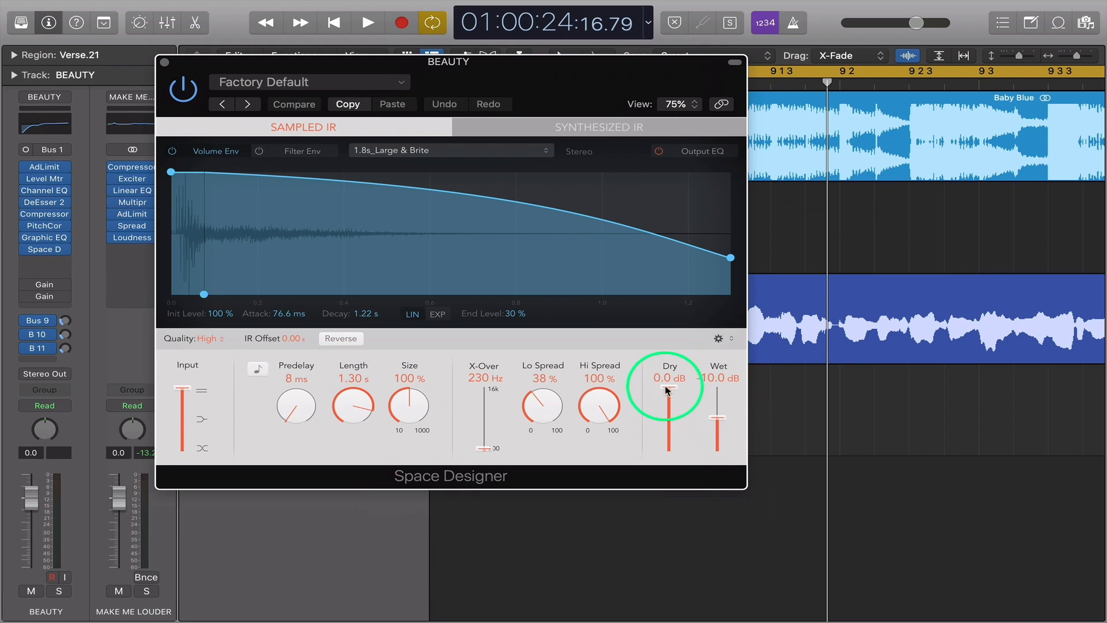
left_click_drag(552, 70, 573, 67)
Load Space Designer's Large Spaces hall preset 04.4s Dream Hall and reverse its impulse response
left_click(328, 79)
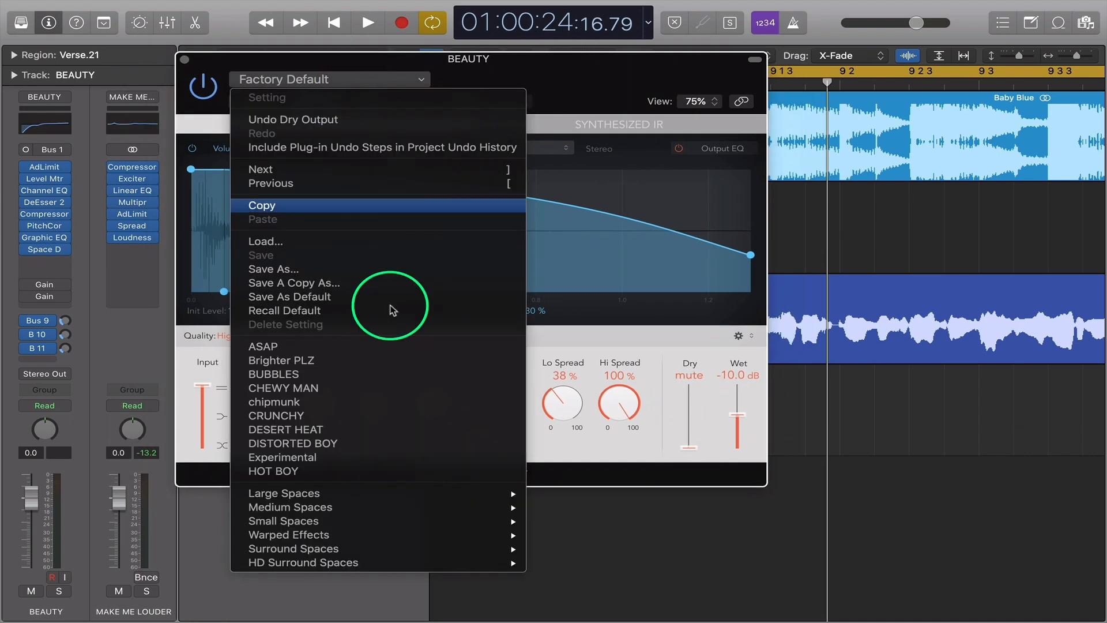
mouse_move(374, 497)
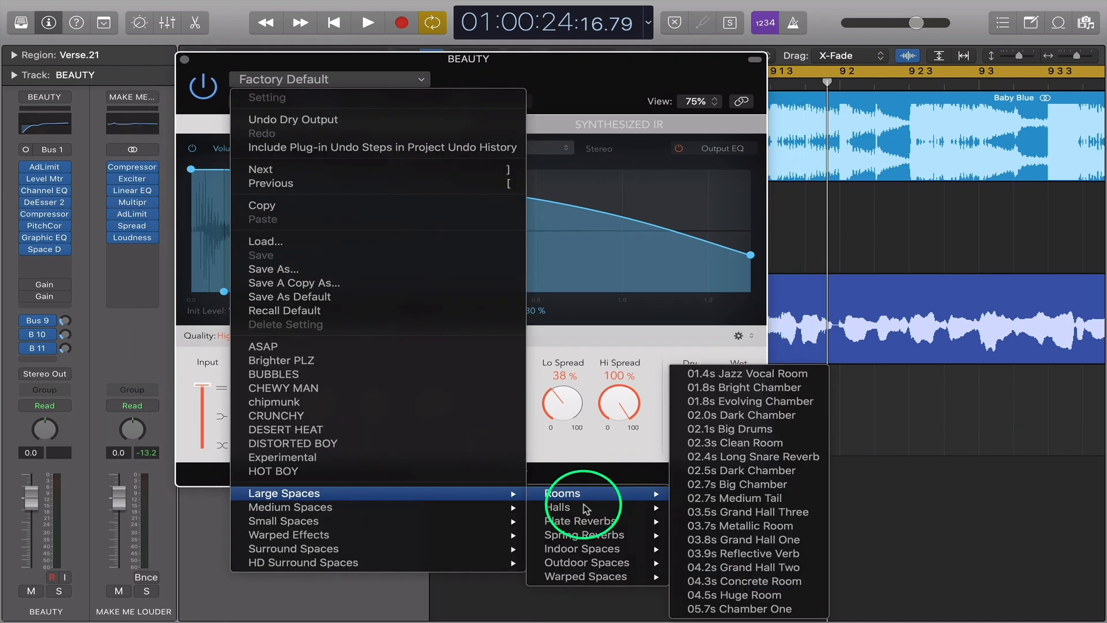
mouse_move(600, 508)
scroll(752, 456, "down", 3)
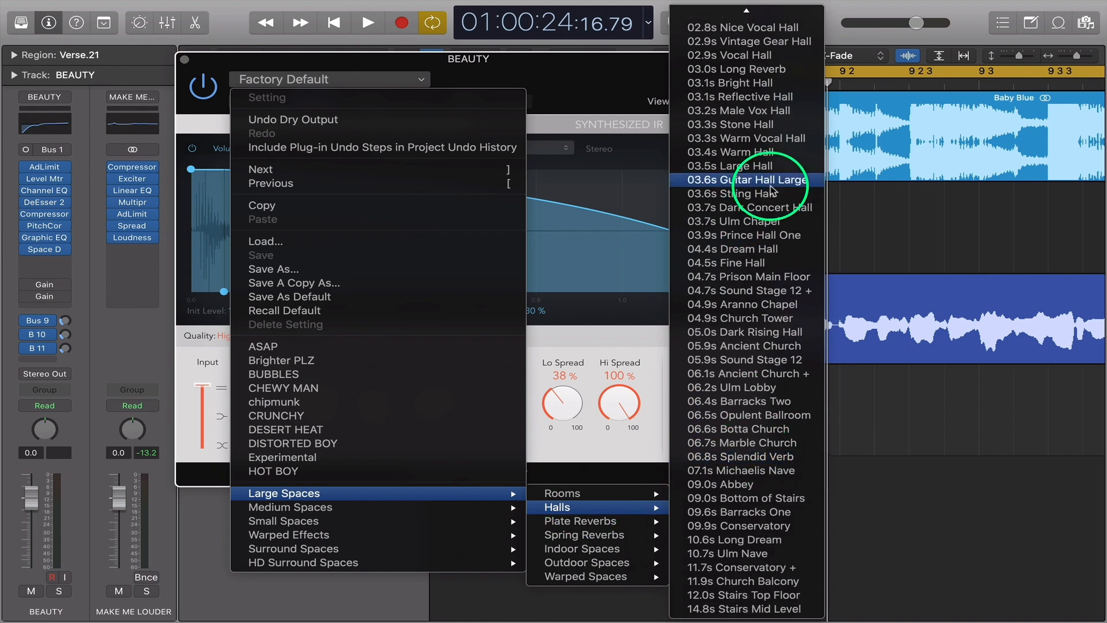
left_click(743, 250)
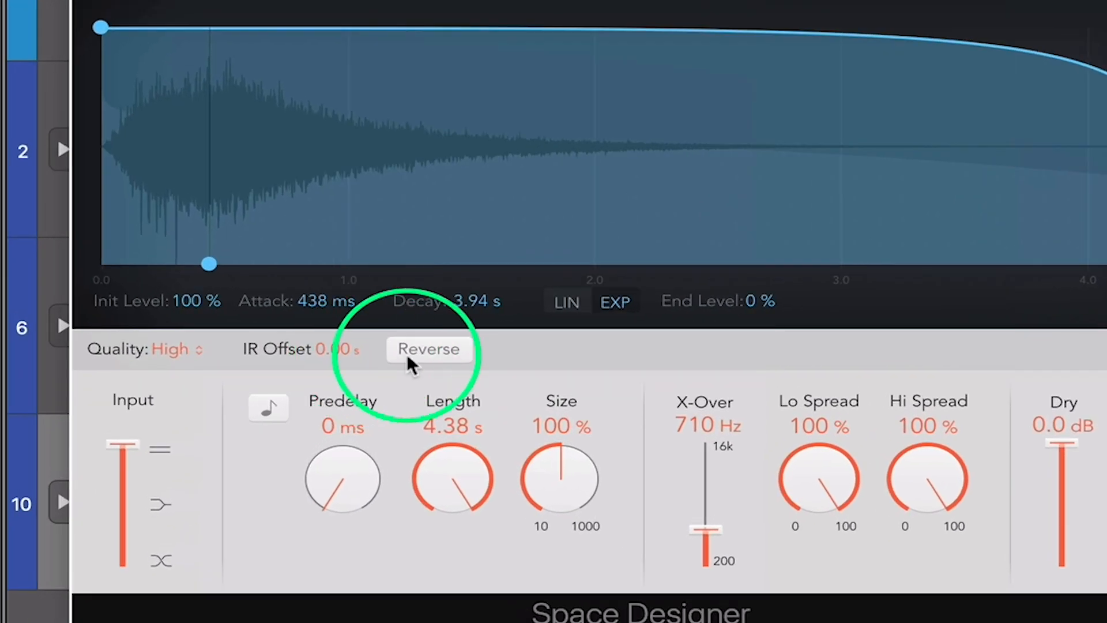
left_click(361, 335)
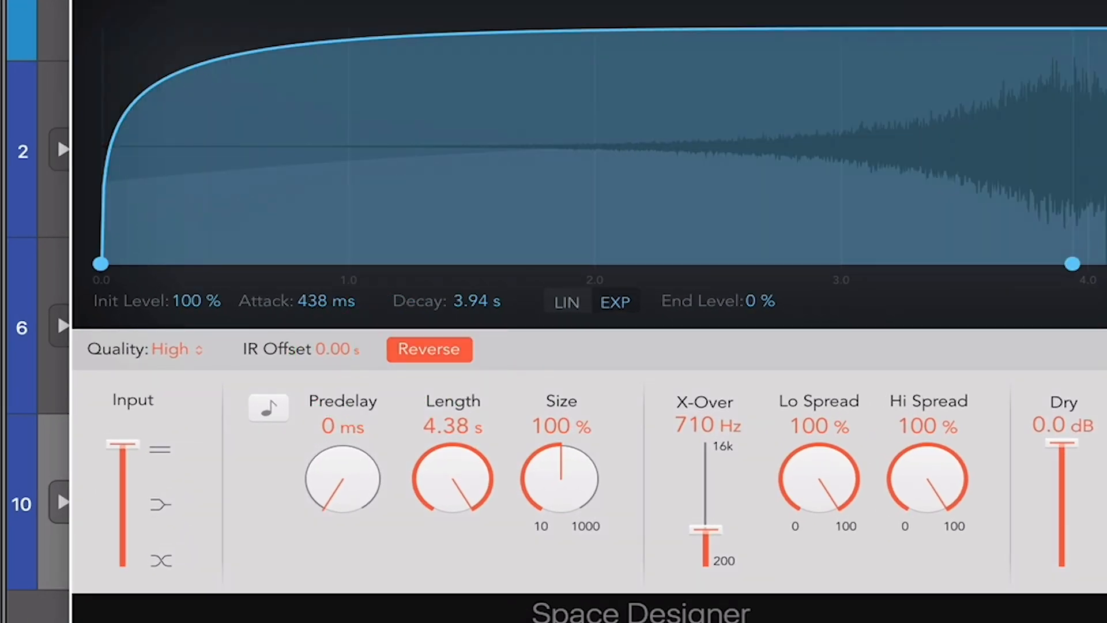
Bounce the copied vocal slice in place to a new track named "reverse reverb"
left_click(623, 442)
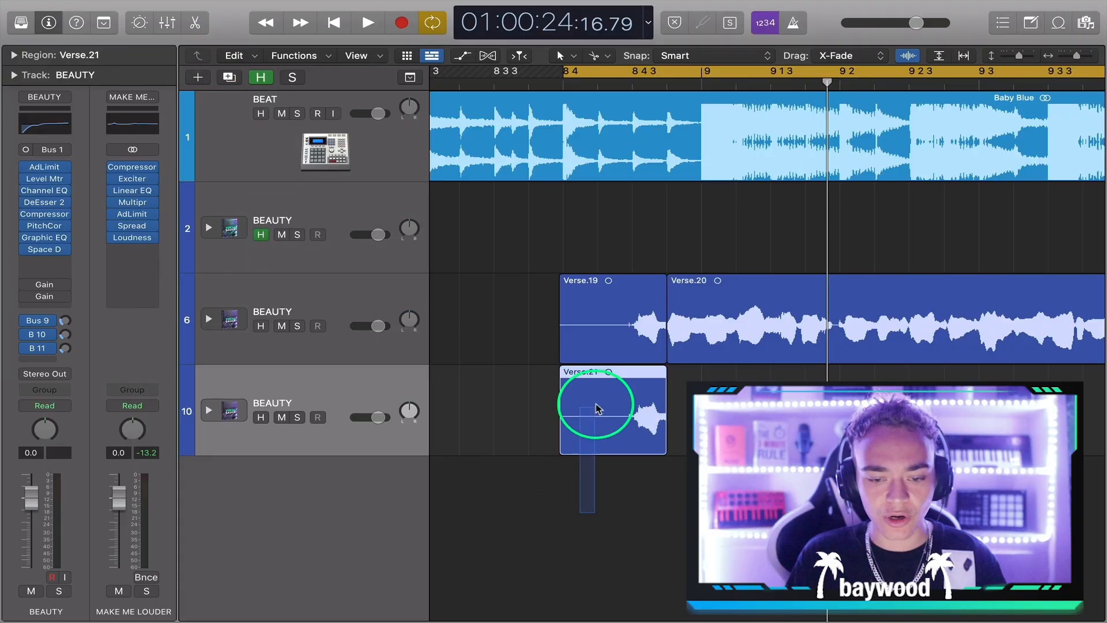
right_click(597, 408)
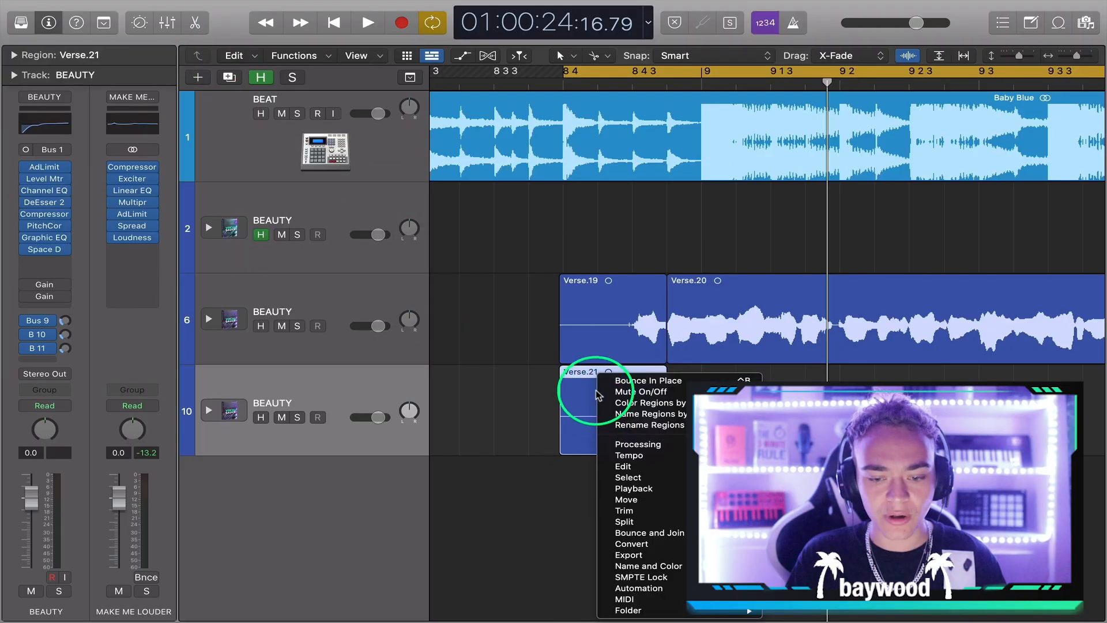
left_click(620, 381)
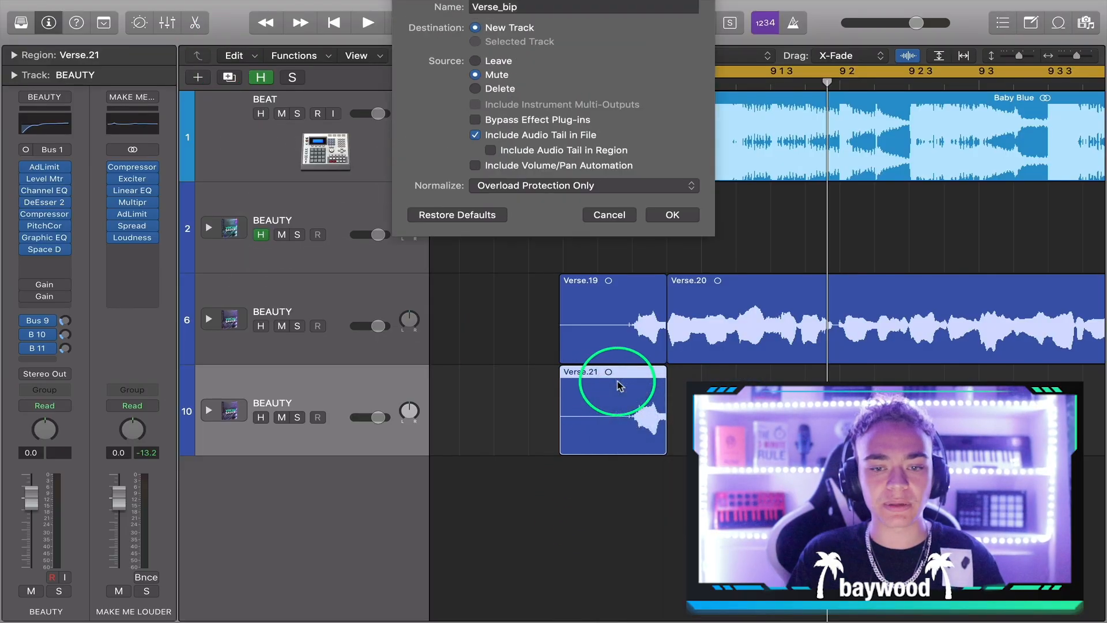
type("reverse reverb")
key("Return")
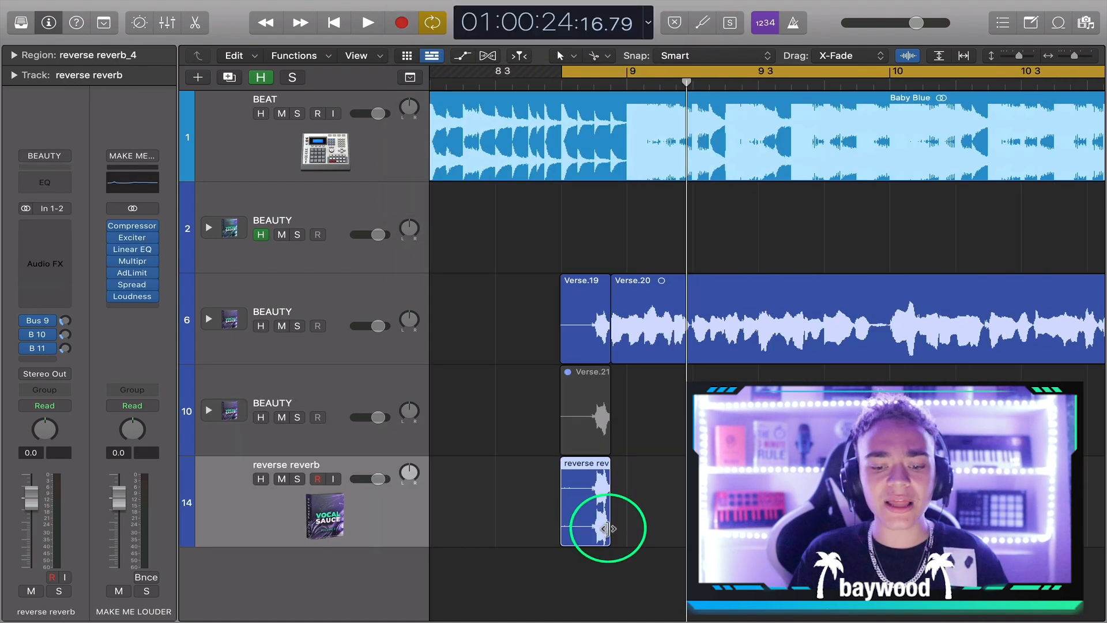
Extend the bounced reverse reverb region to include its tail and trim its end back to where Verse.20 starts
left_click_drag(605, 525, 685, 529)
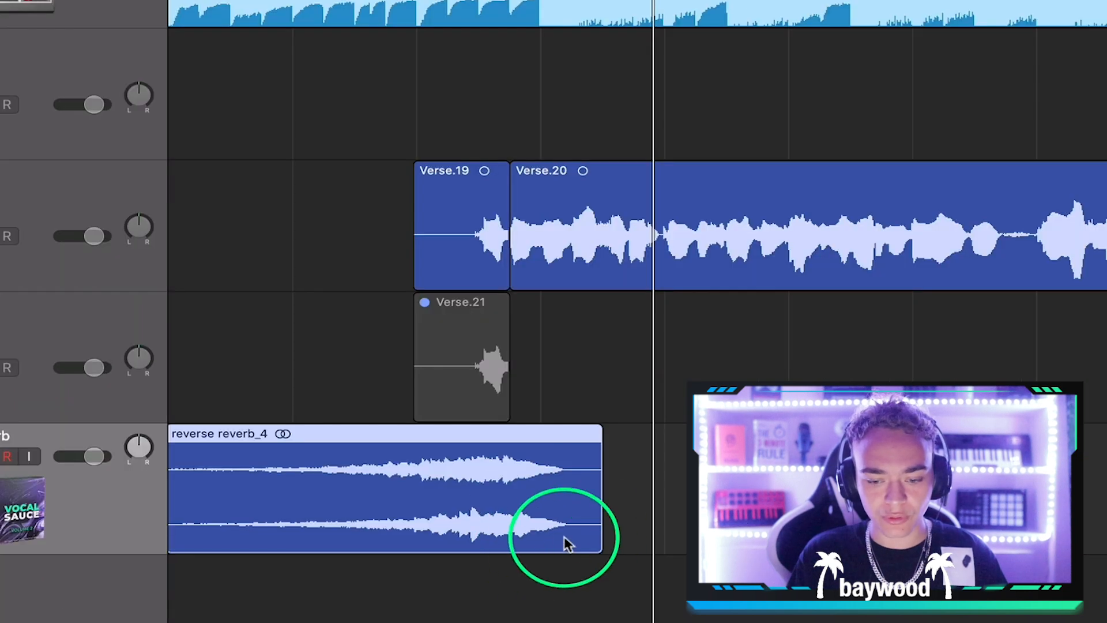
left_click_drag(598, 542, 509, 537)
Place the reverse reverb track directly below BEAT and shift its region so it ends at bar 9
key("super+Right")
key("super+Right")
key("super+Right")
key("super+Right")
key("super+Right")
scroll(447, 489, "right", 5)
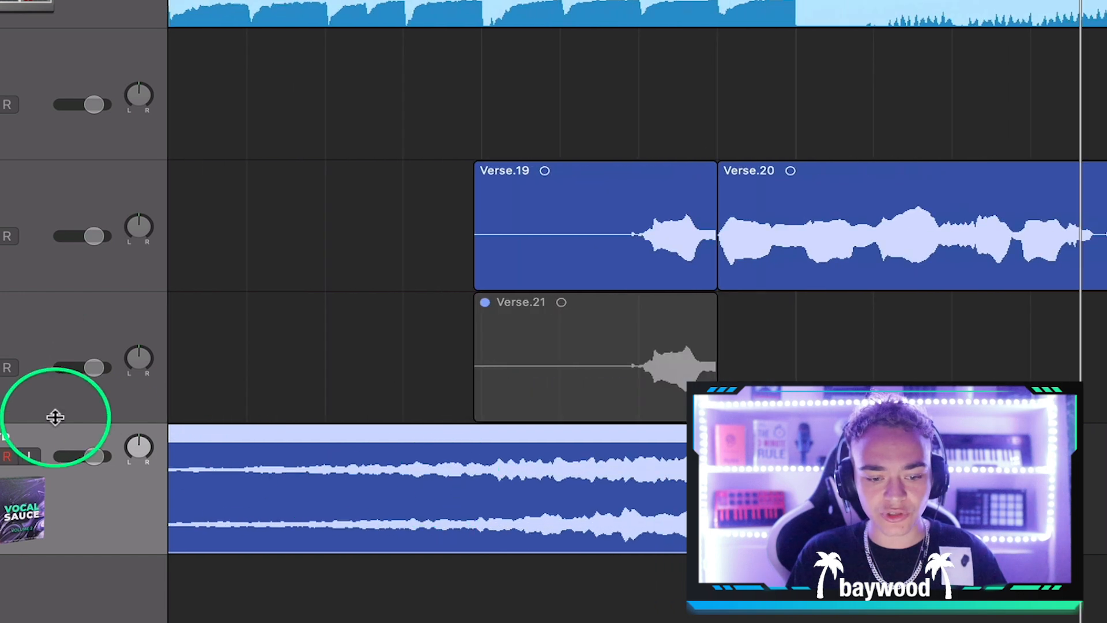
left_click_drag(59, 436, 59, 32)
scroll(598, 242, "right", 3)
left_click_drag(552, 256, 632, 258)
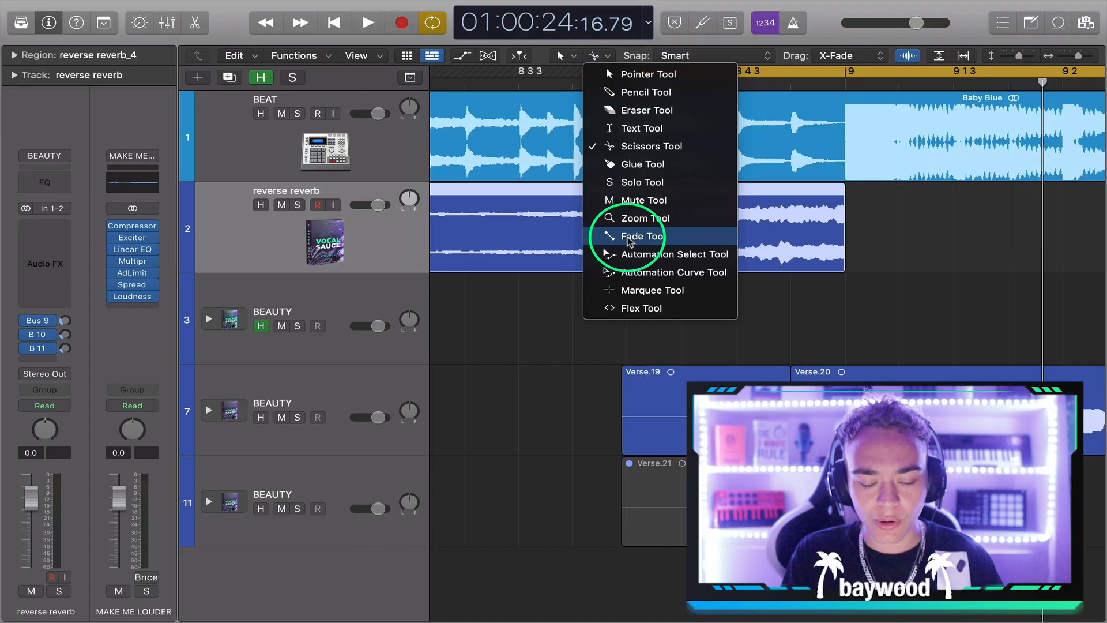
Apply a fade-in across the whole reverse reverb region with the Fade Tool and audition it from just before its start
left_click(632, 236)
left_click_drag(839, 194, 846, 198)
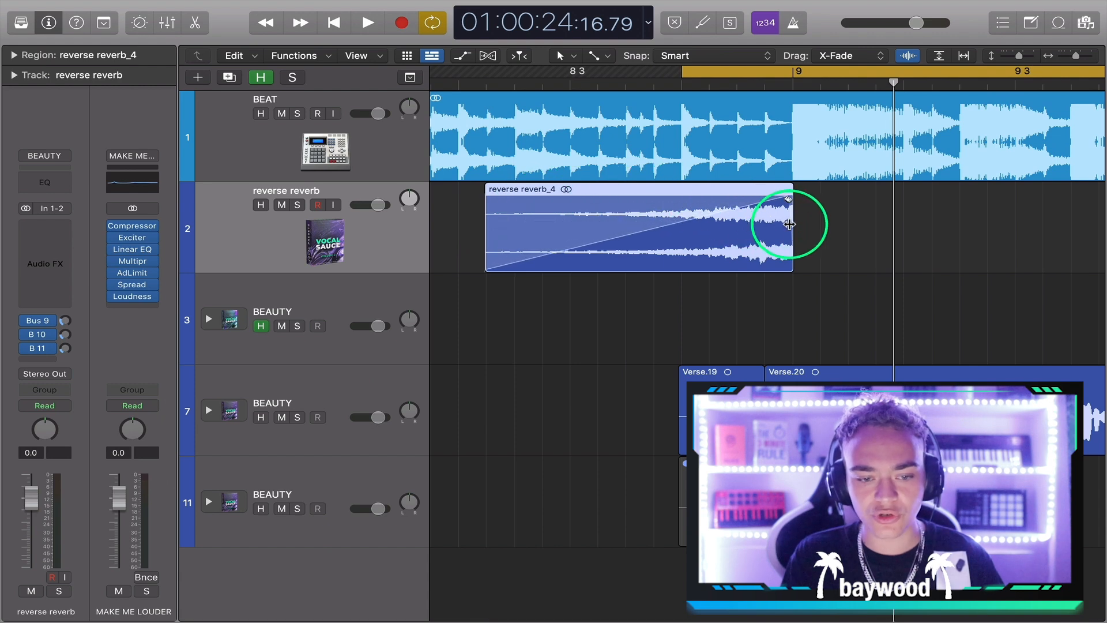
scroll(489, 173, "left", 3)
left_click(504, 84)
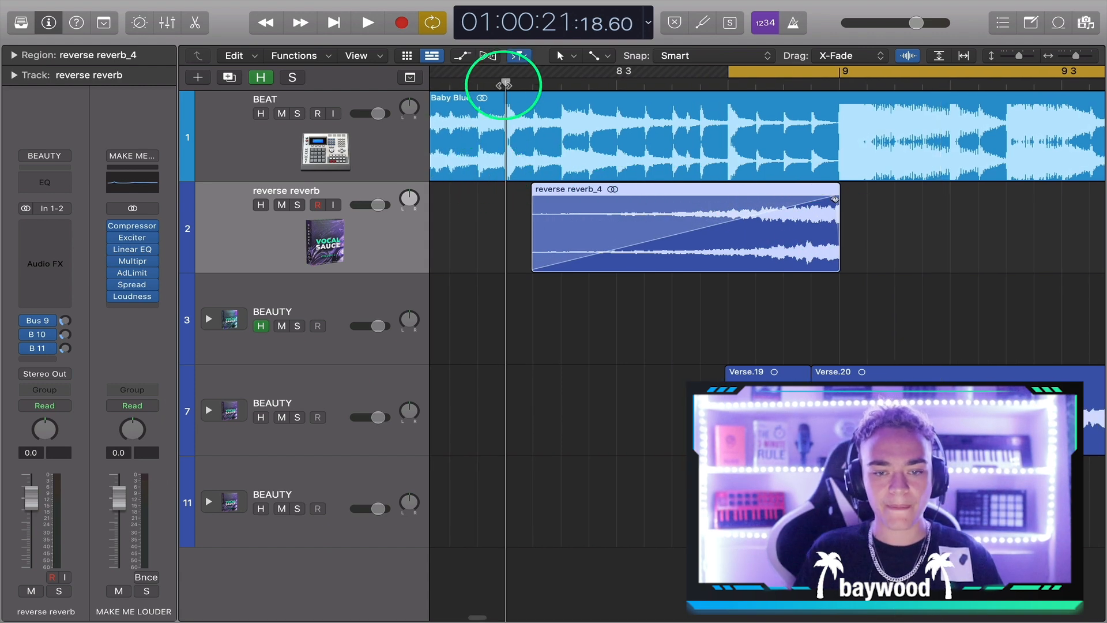
key("space")
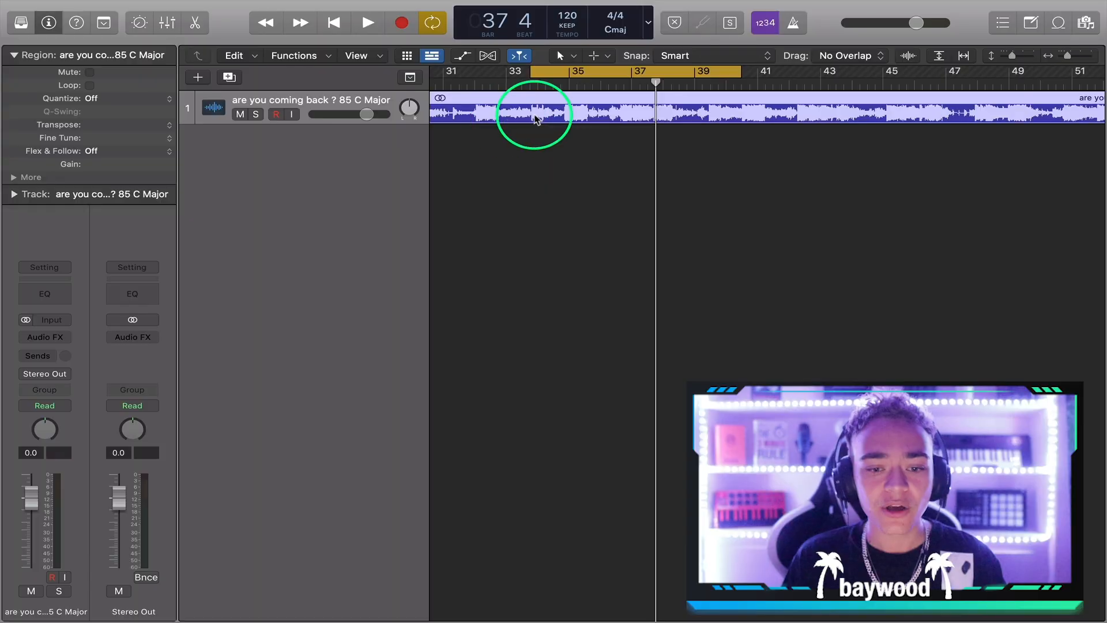
Solo the "are you coming back ? 85 C Major" track and play it from about bar 34
left_click(256, 113)
double_click(537, 83)
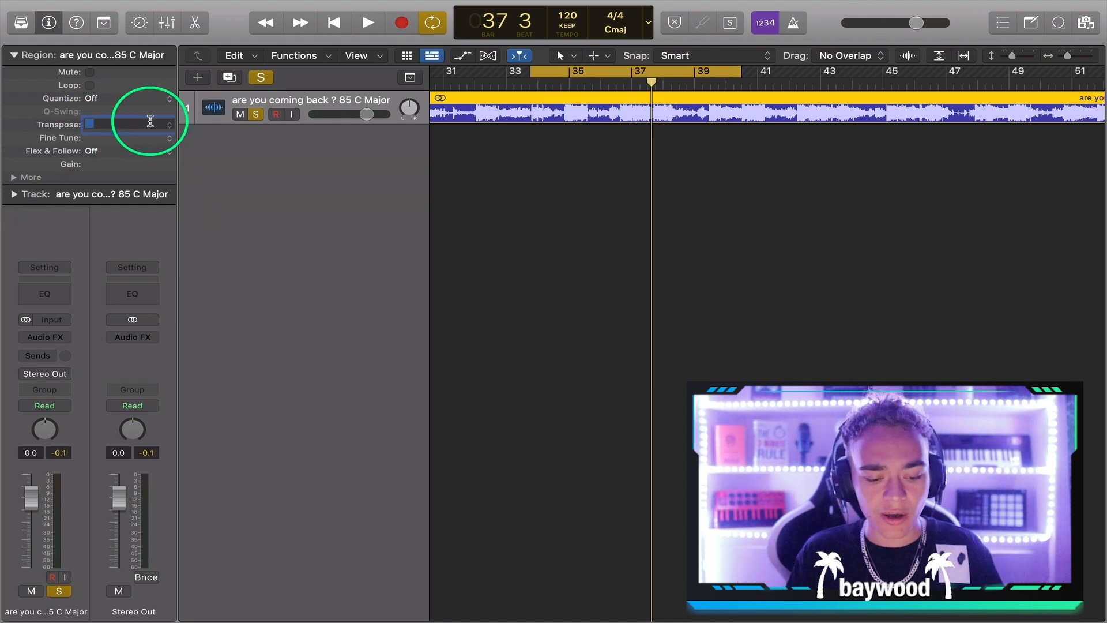
Transpose the beat region by +2 and audition it from about bar 33
key("Return")
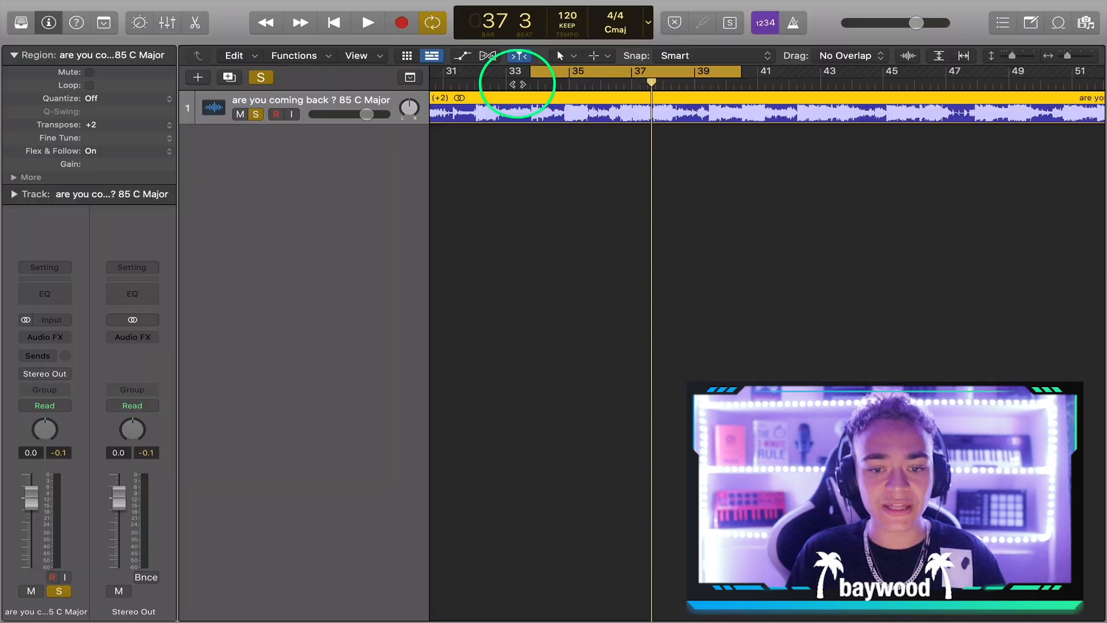
double_click(515, 84)
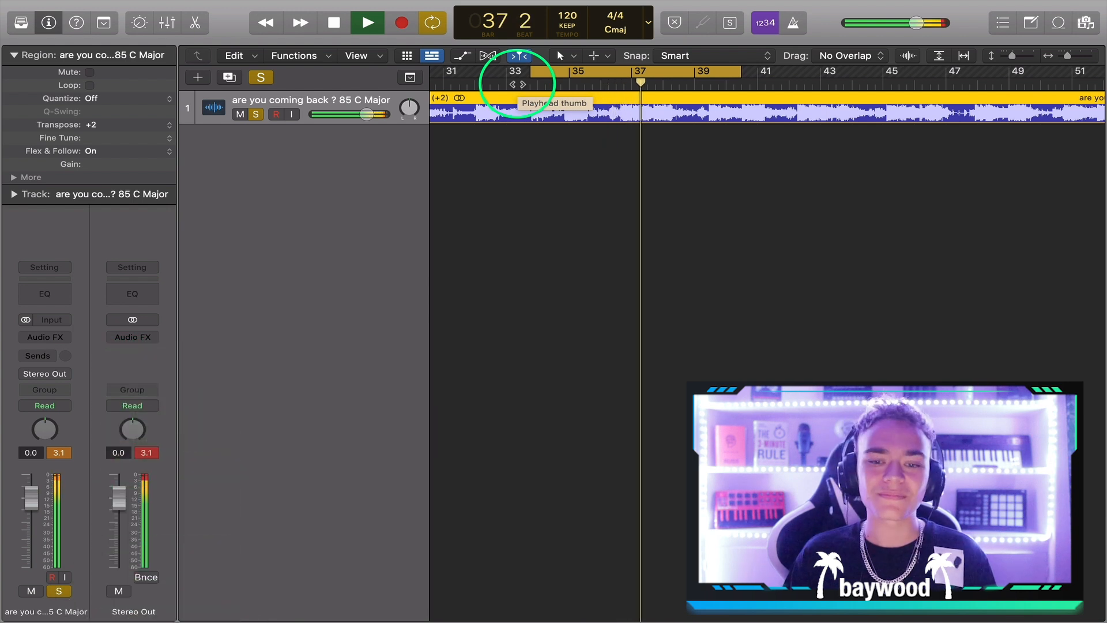
key("space")
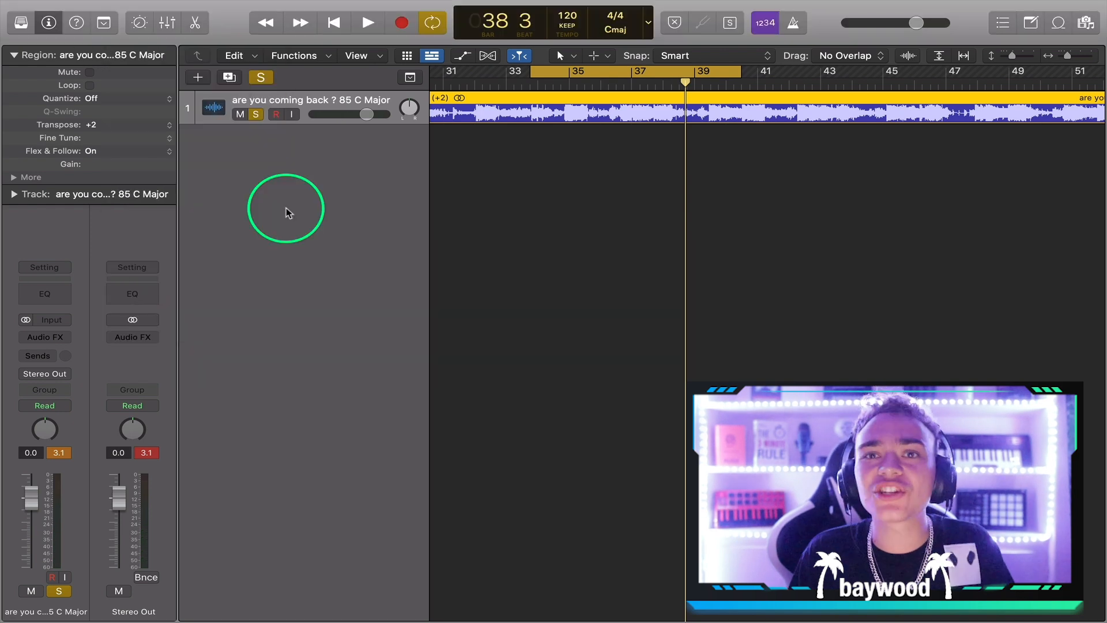
Set the beat region's transposition to -2 and play it back
double_click(93, 125)
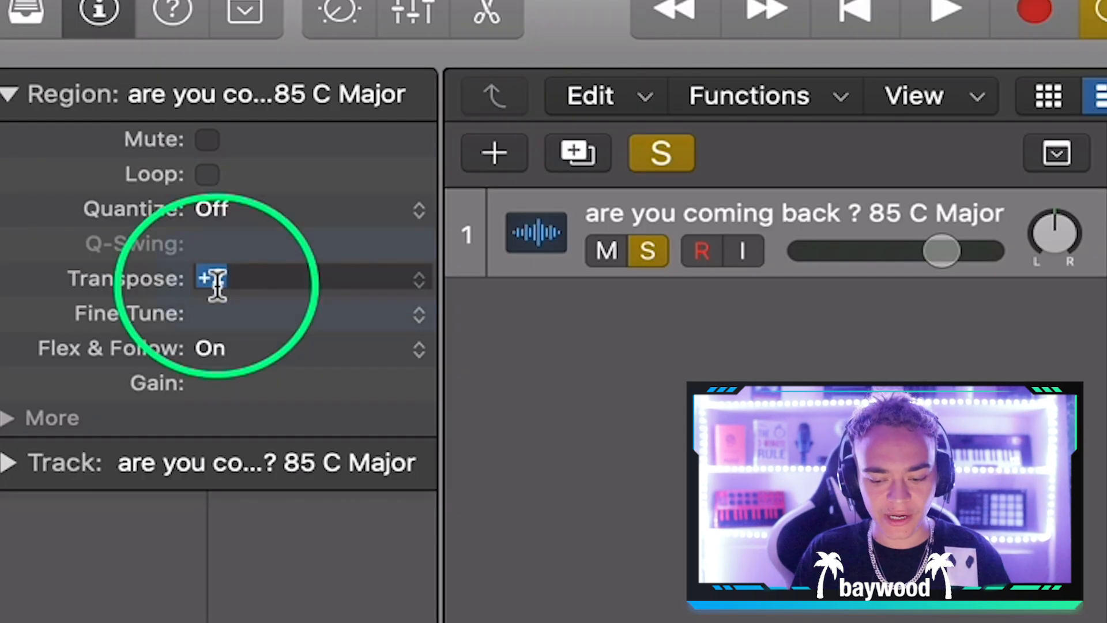
type("-2")
key("Return")
key("space")
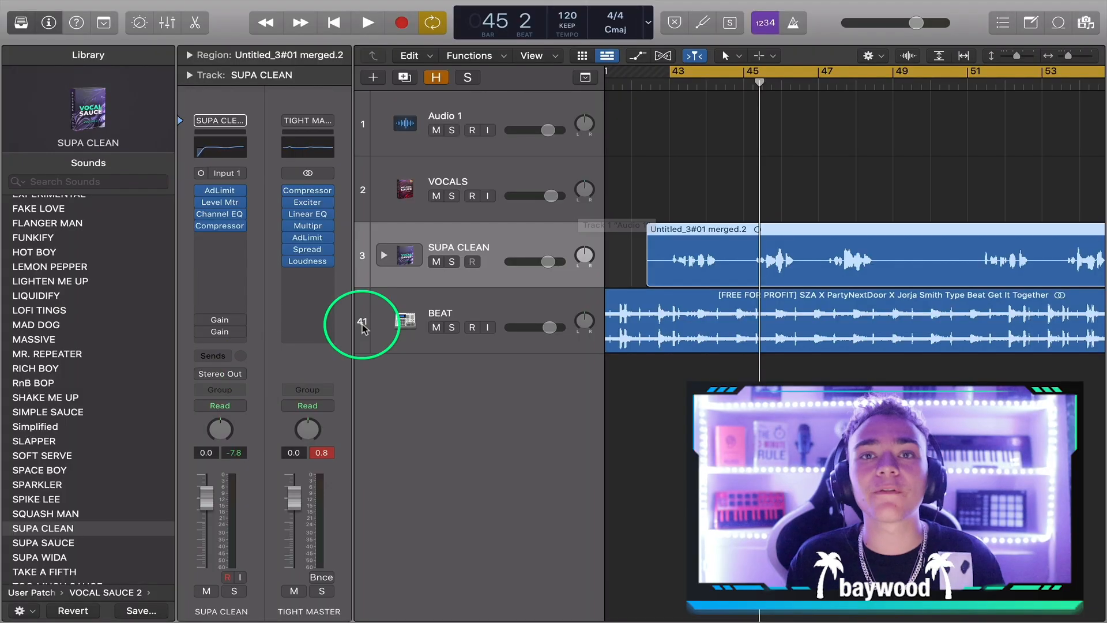
Move the playhead to bar 43 and add a Bus 8 send at about -9.3 dB to the SUPA CLEAN track
left_click(671, 80)
left_click(208, 359)
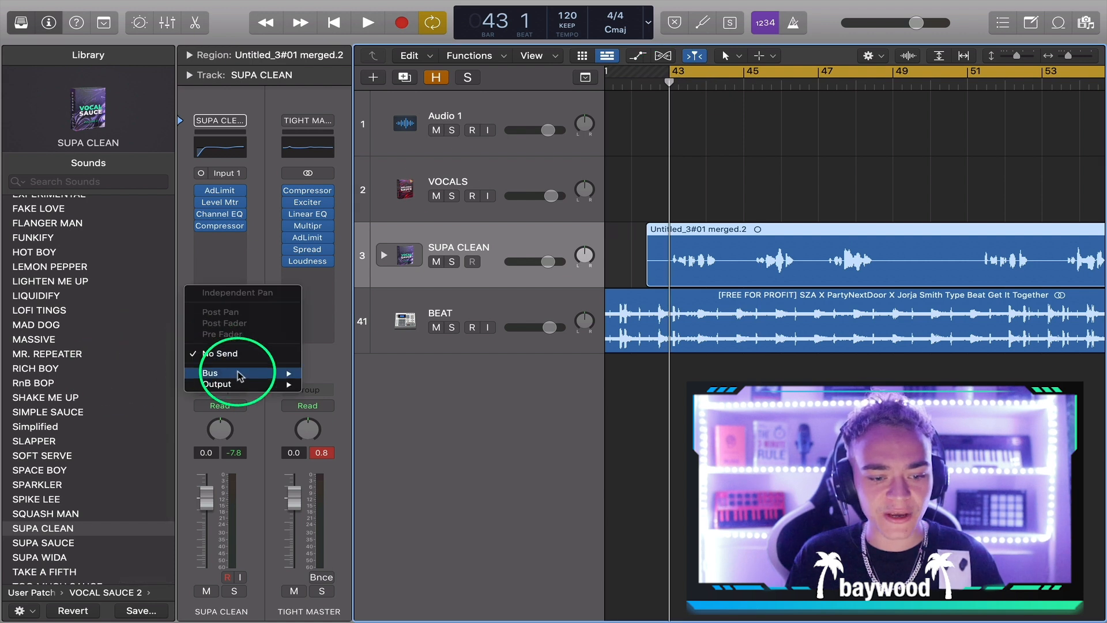
mouse_move(244, 377)
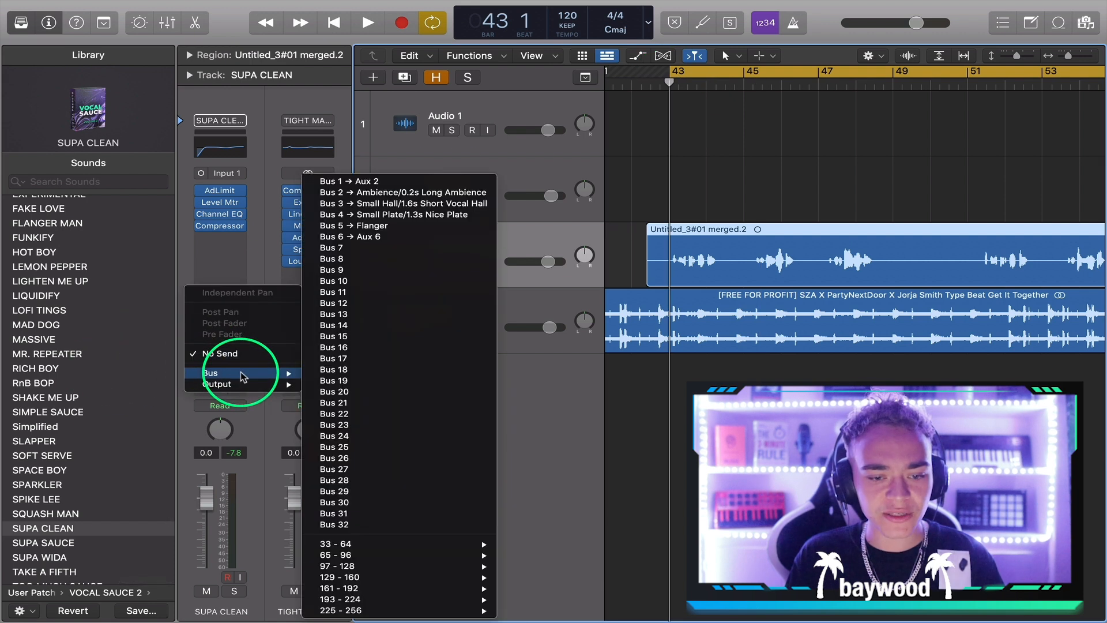
left_click(380, 259)
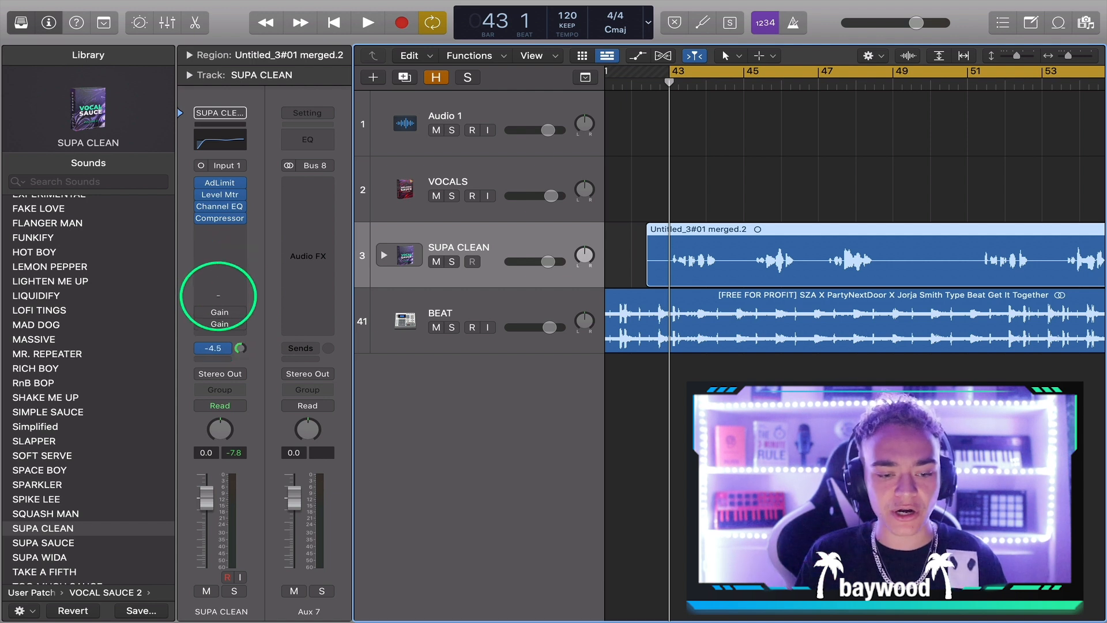
Insert Space Designer on the Bus 8 aux channel and load a long hall preset from Large Spaces
left_click(312, 175)
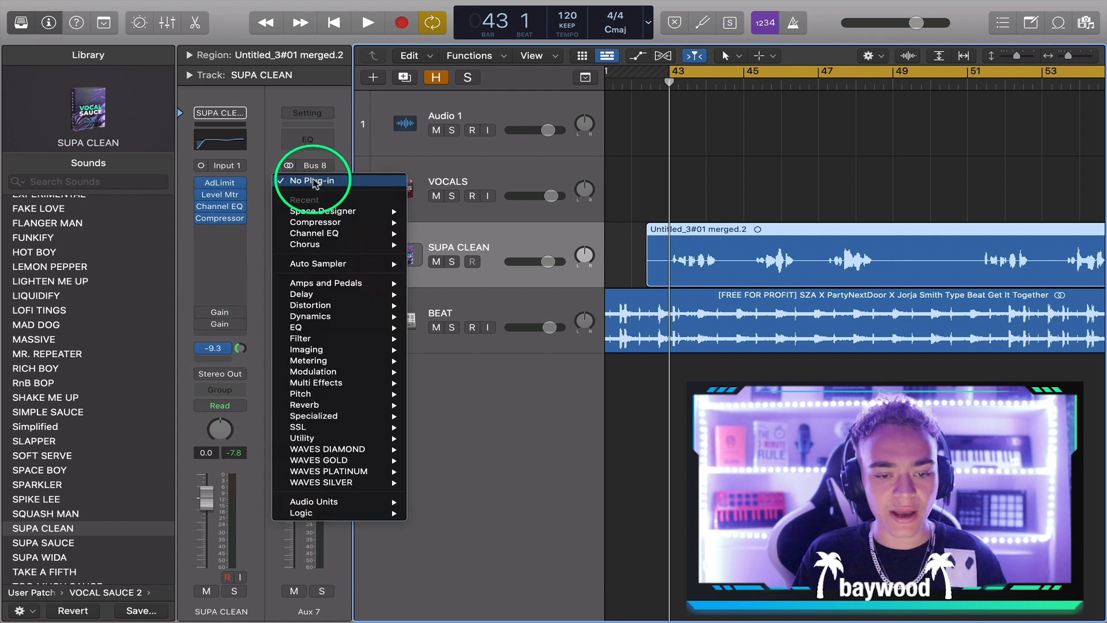
left_click(454, 212)
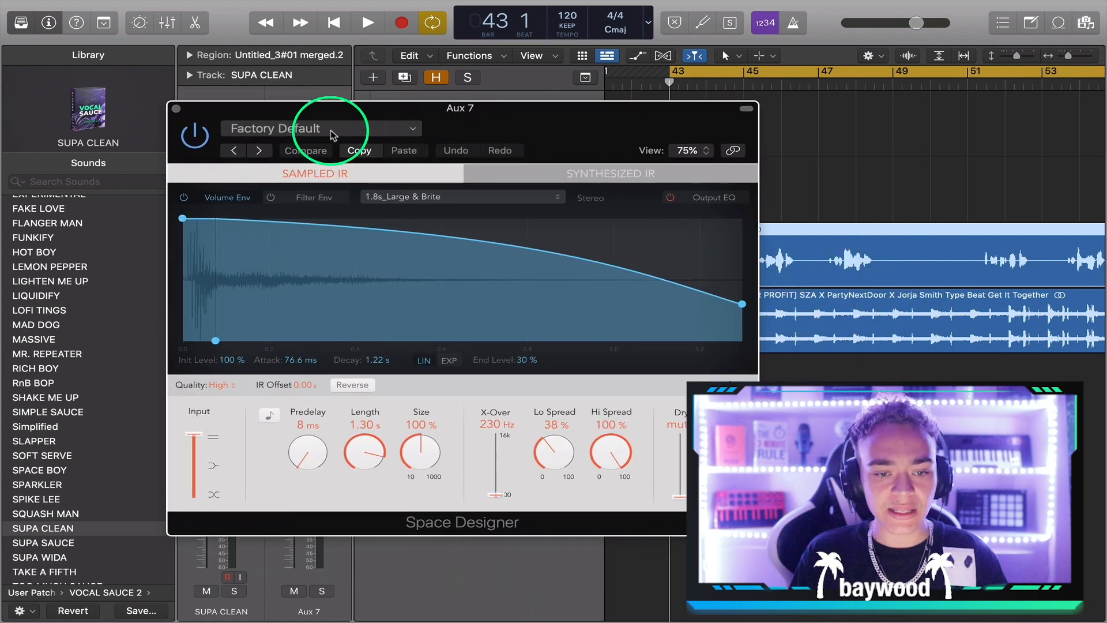
left_click(332, 134)
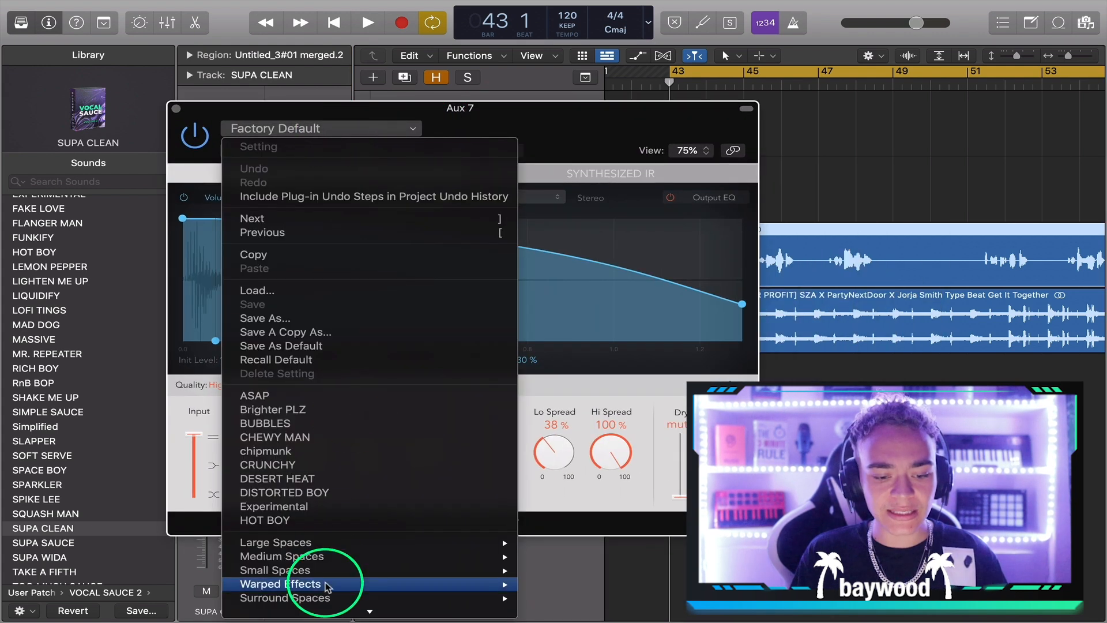
mouse_move(368, 543)
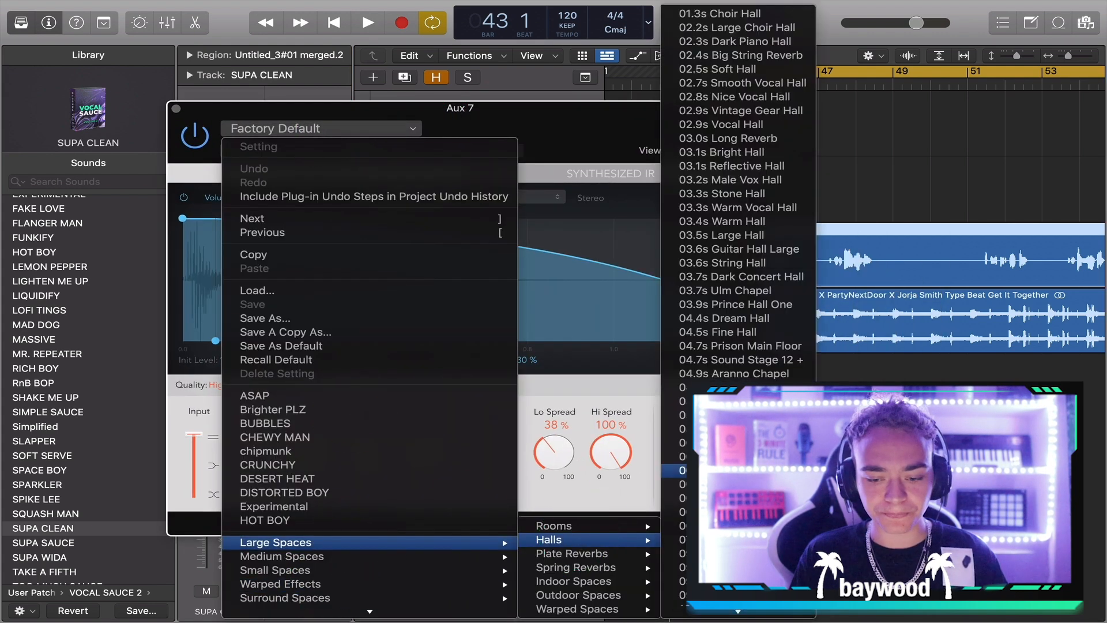
mouse_move(635, 547)
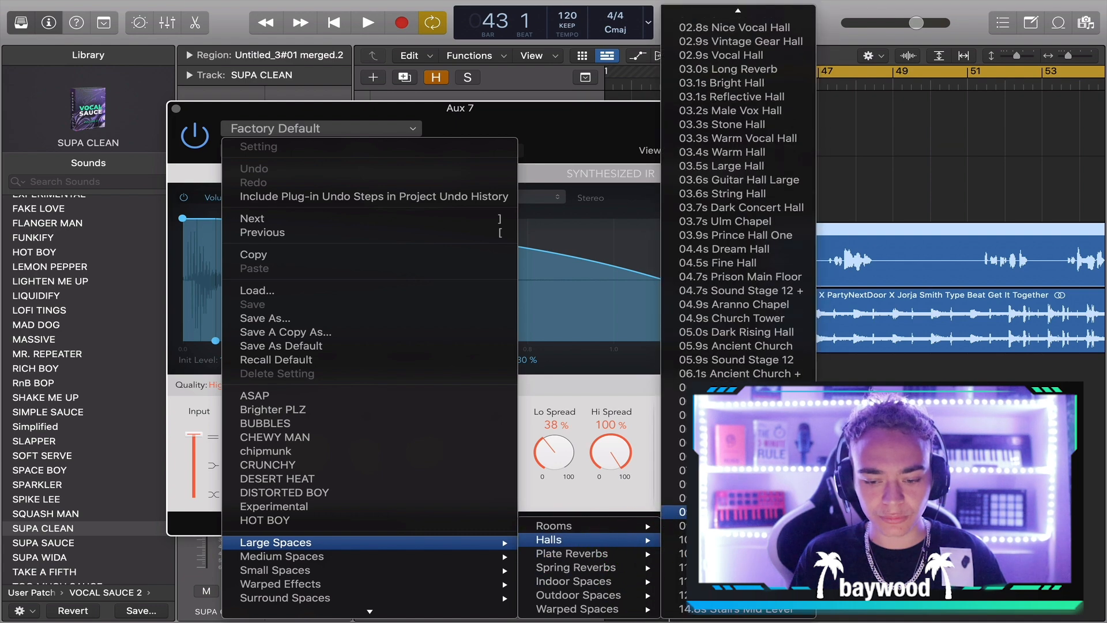
left_click(745, 491)
left_click_drag(577, 149, 624, 128)
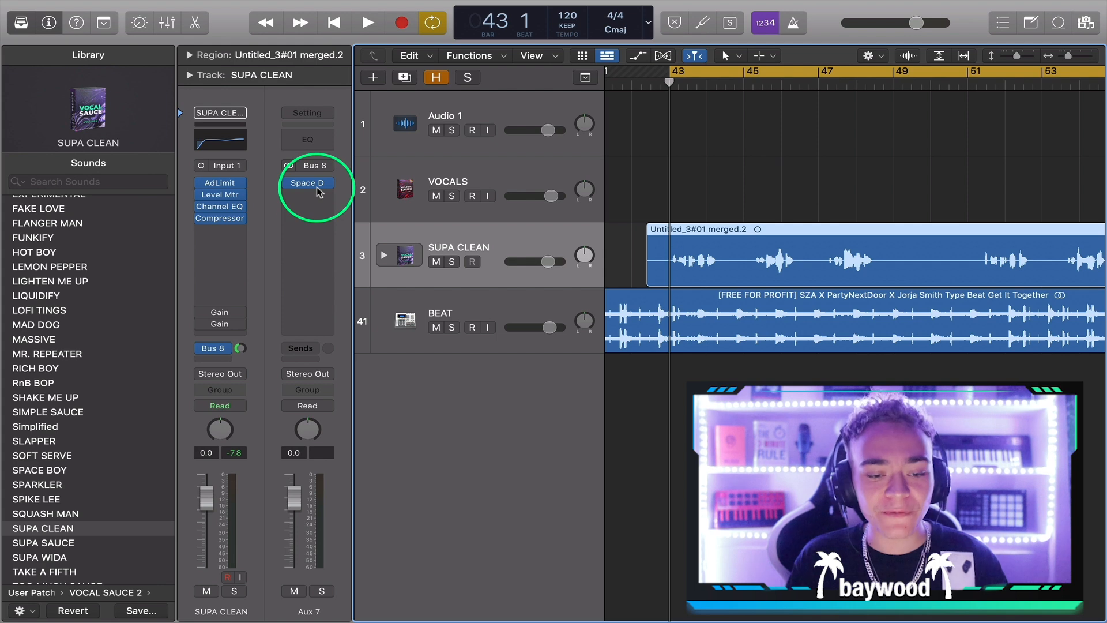
Insert a Compressor after Space Designer on the Aux 7 channel and set its side chain source to SUPA CLEAN (Audio 9)
left_click(317, 186)
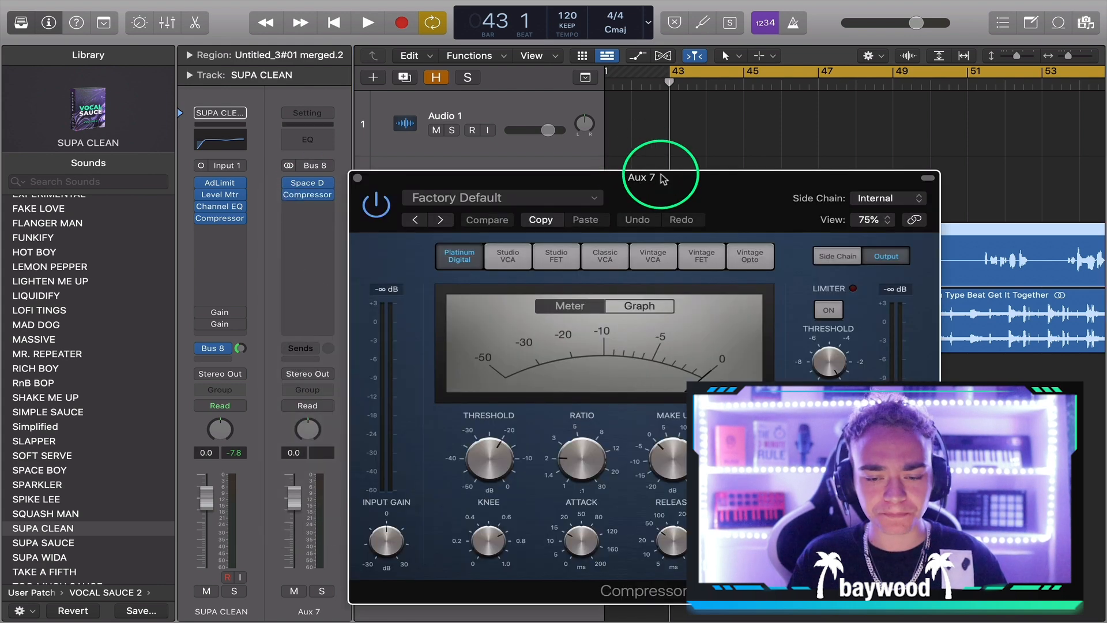
left_click_drag(648, 180, 529, 36)
left_click(726, 103)
left_click(637, 45)
mouse_move(649, 65)
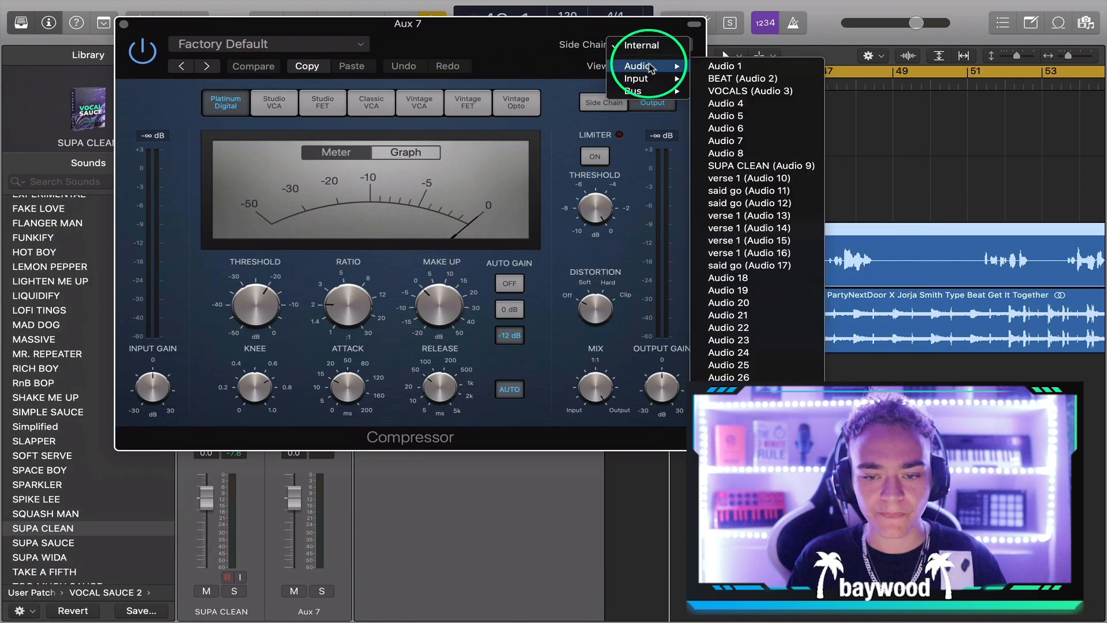
left_click(759, 166)
Switch the Aux 7 compressor to its Side Chain settings and play the vocal from bar 43
left_click_drag(502, 26, 582, 30)
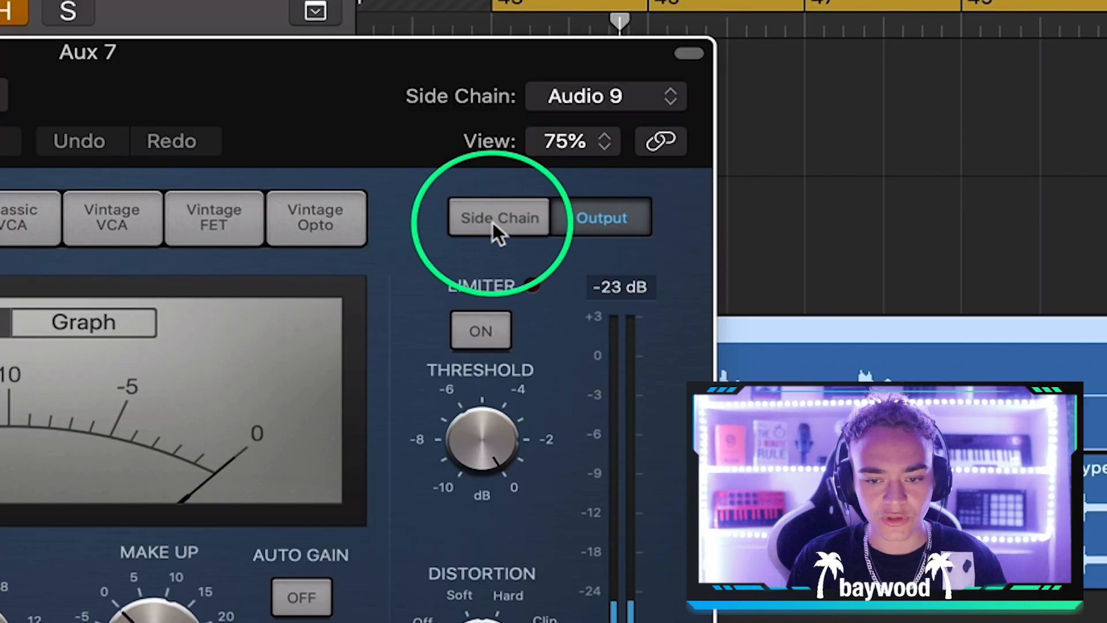
left_click(684, 106)
left_click(586, 104)
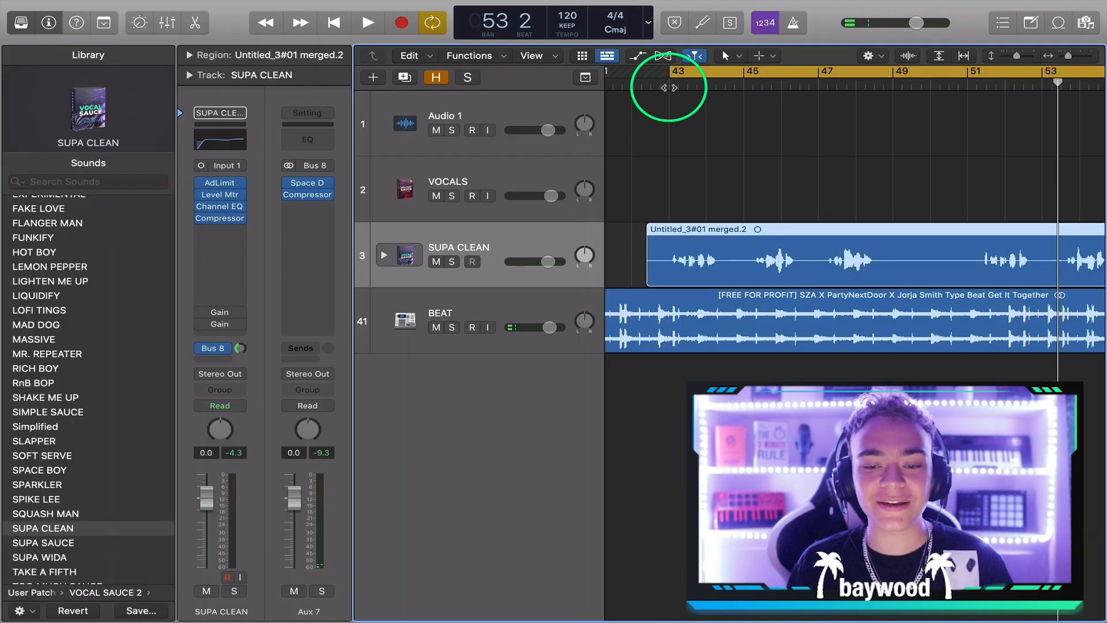
double_click(669, 88)
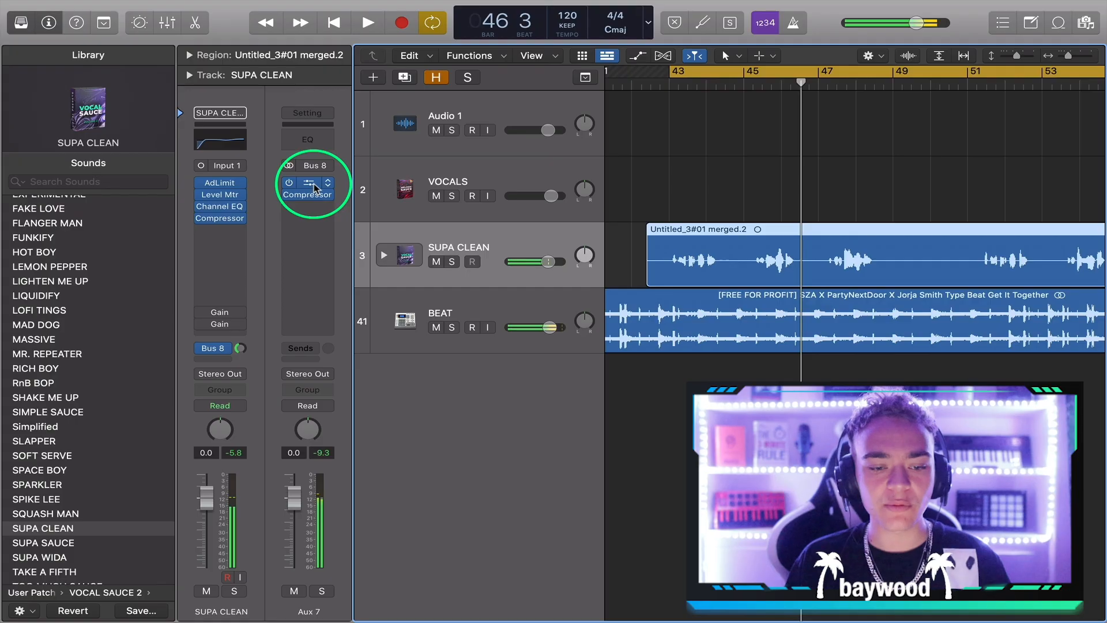
Load the 1.3s Medium Hall preset from Medium Spaces in Aux 7's Space Designer and audition it, checking the compressor during playback
left_click(315, 187)
left_click_drag(512, 80, 401, 54)
left_click(292, 79)
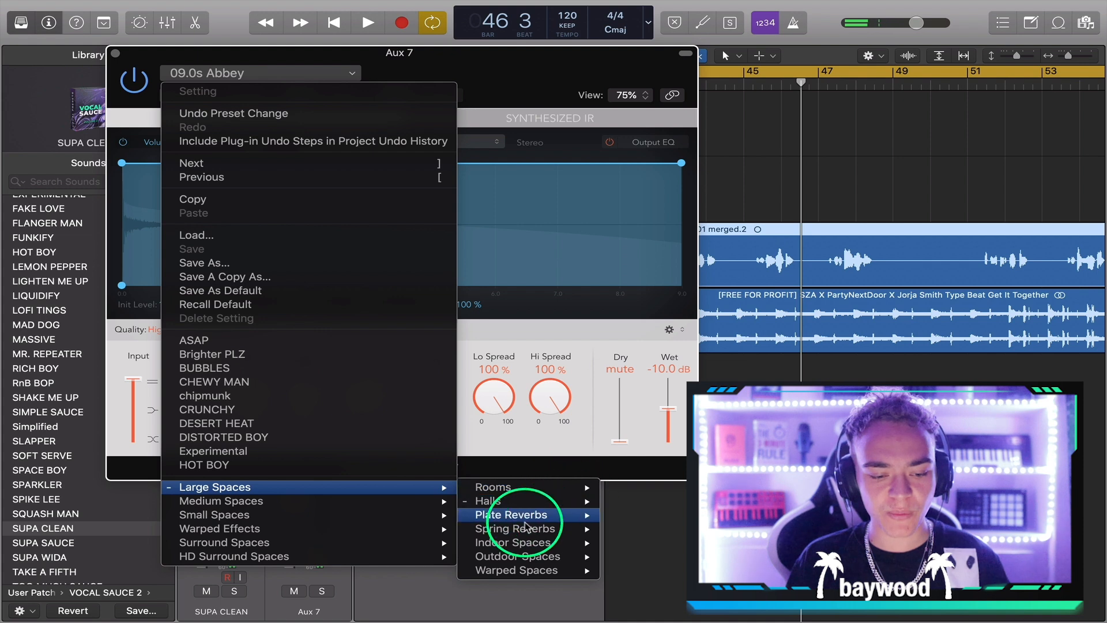
mouse_move(356, 510)
mouse_move(531, 515)
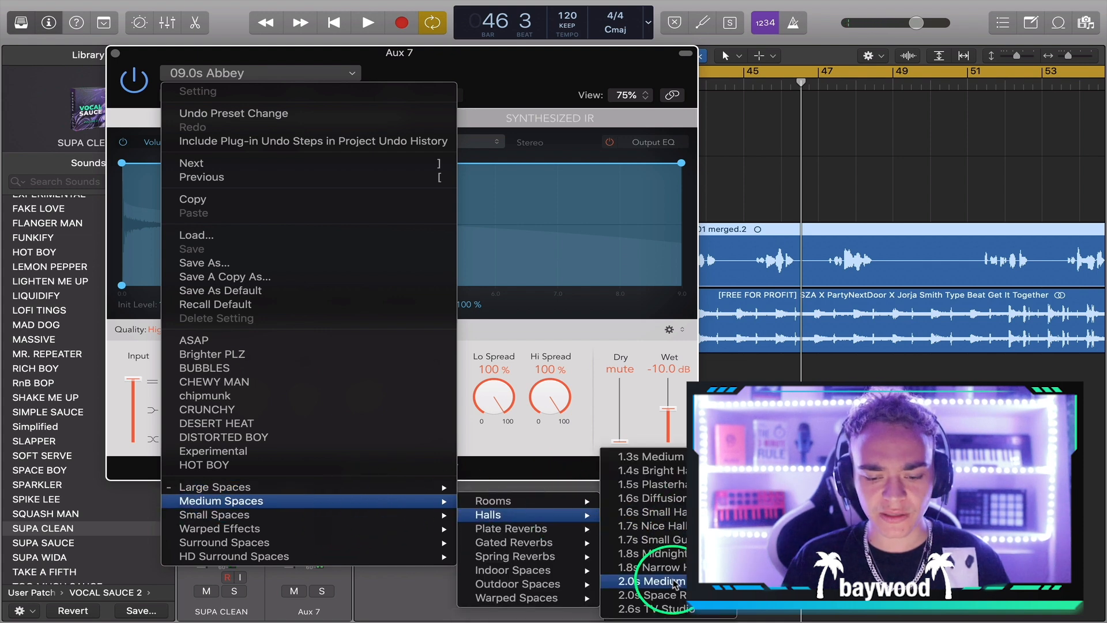
left_click(650, 457)
key("space")
left_click_drag(519, 87, 642, 99)
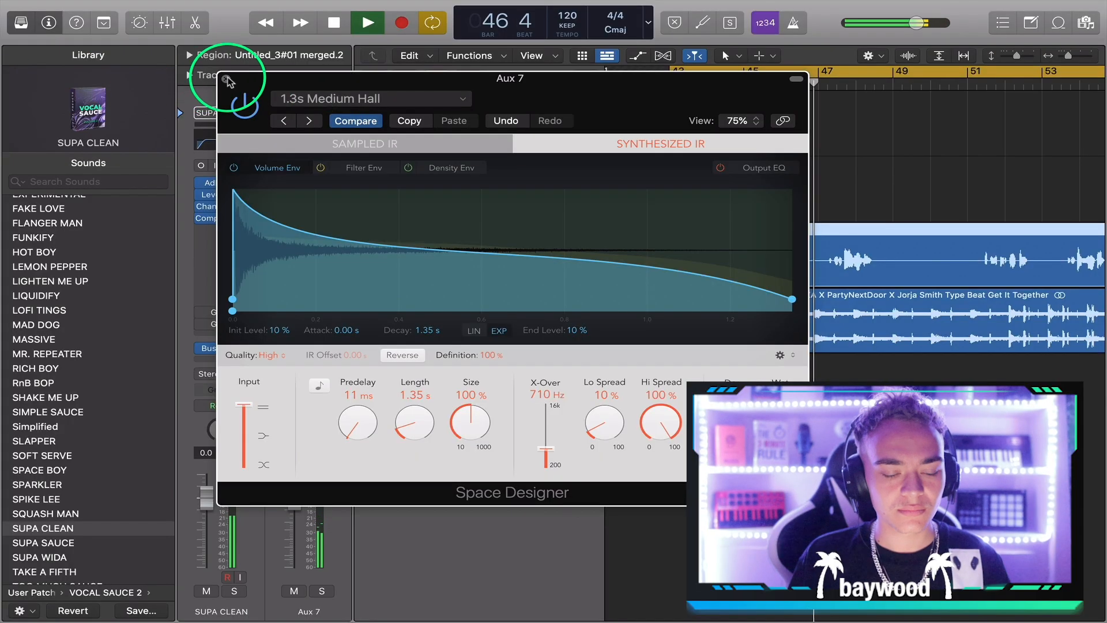
left_click(227, 79)
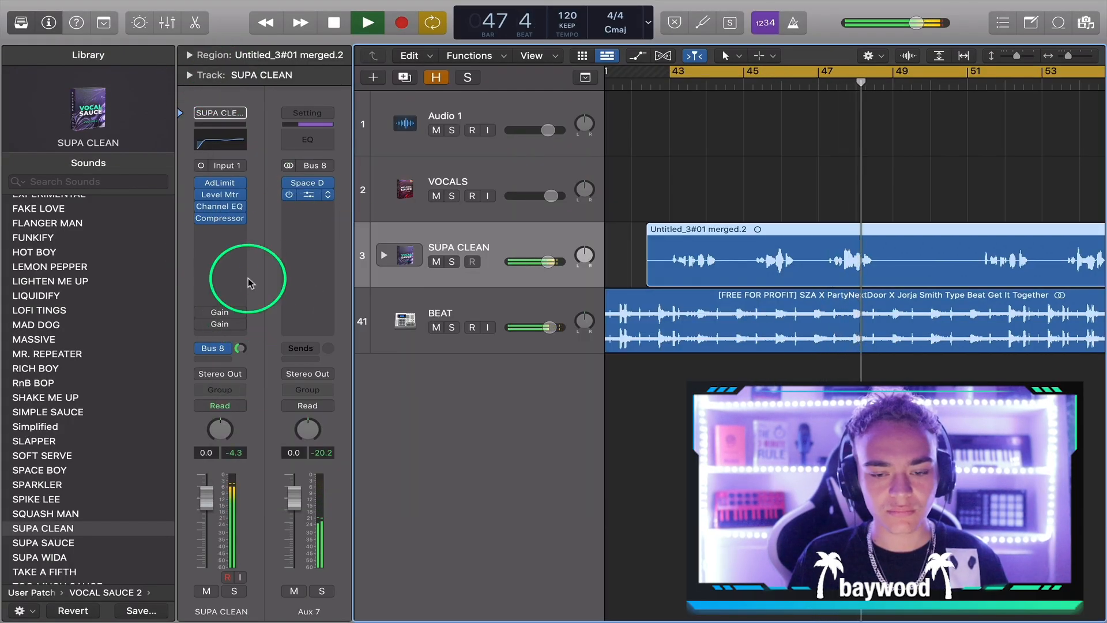
left_click(309, 195)
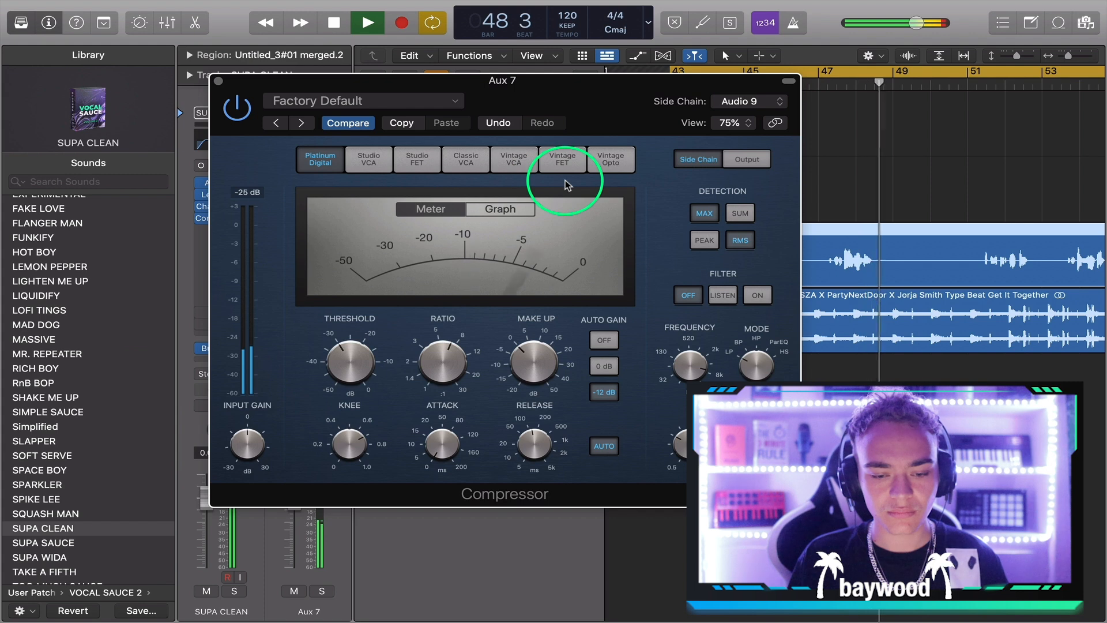
left_click(218, 81)
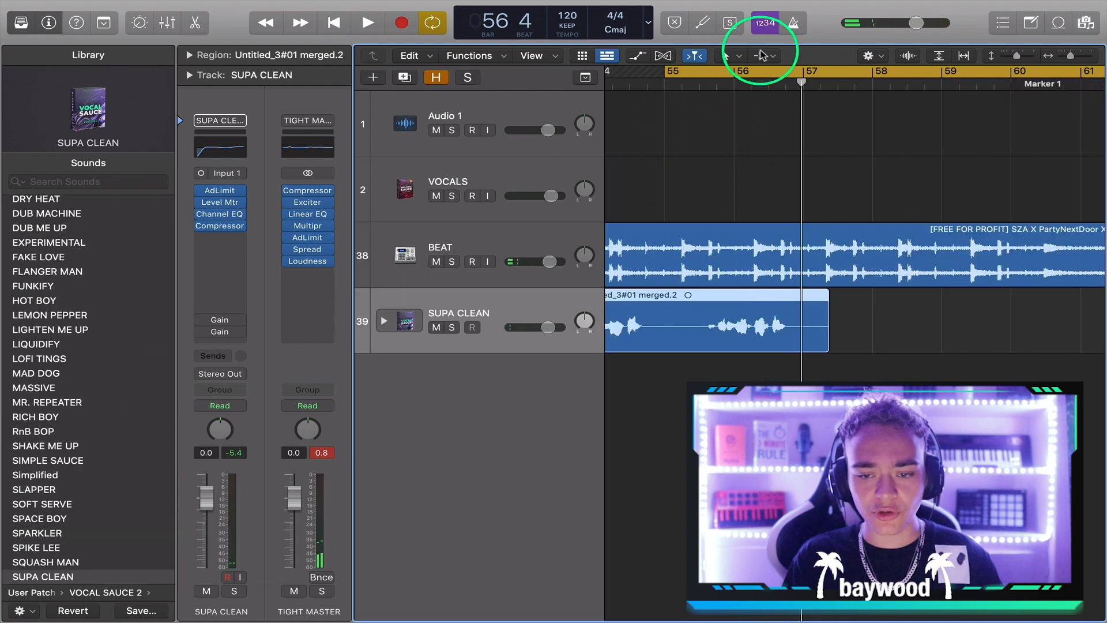
Split the last word off the SUPA CLEAN vocal region with the Scissors tool and copy it onto a duplicate track below
left_click(762, 55)
left_click(781, 145)
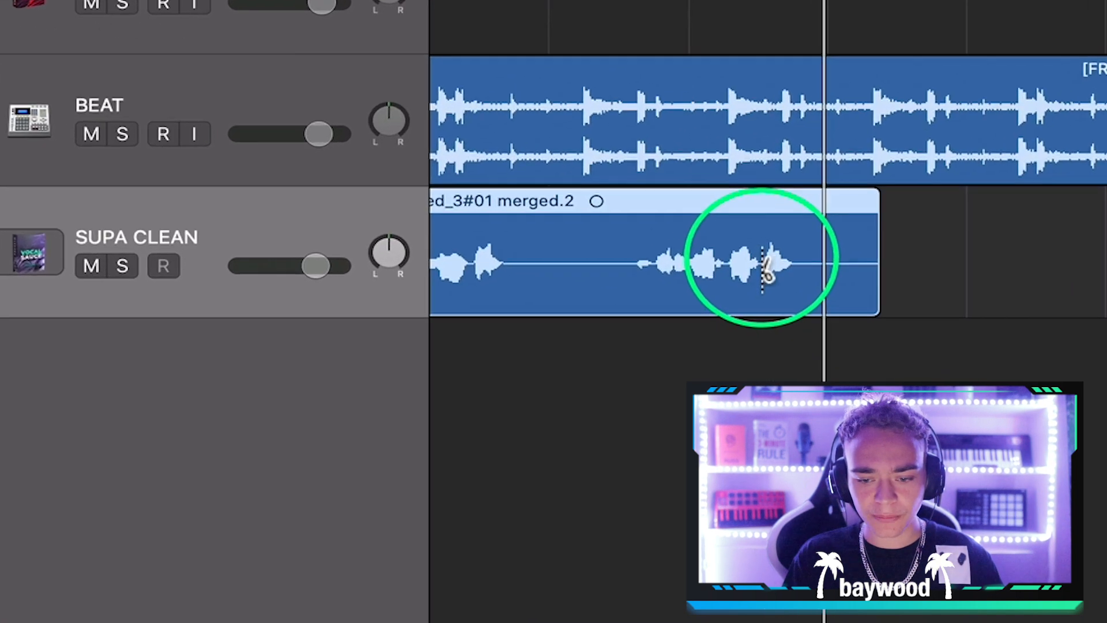
left_click(762, 271)
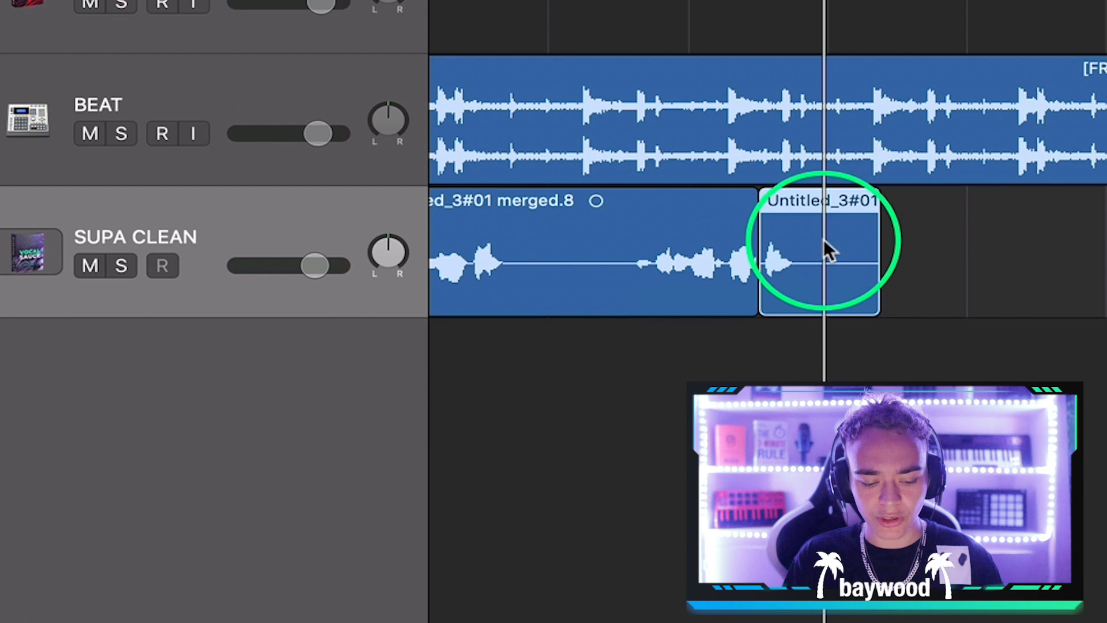
left_click_drag(829, 251, 824, 368)
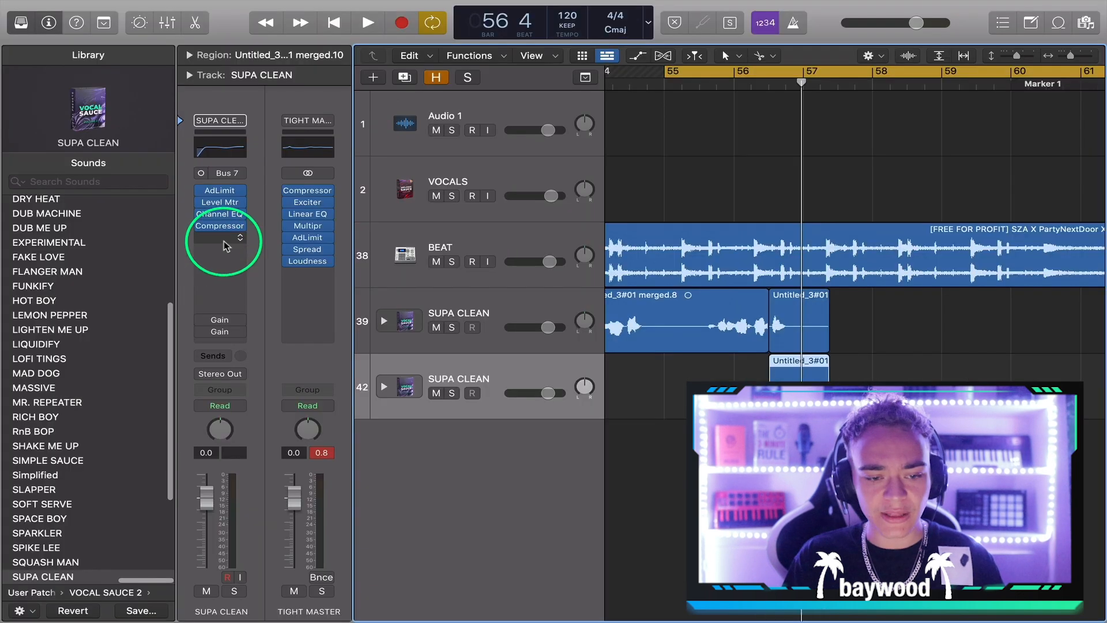
Insert a stereo Space Designer on the duplicate SUPA CLEAN track and load the 14.8s Stairs Mid Level preset from Large Spaces Halls
left_click(225, 241)
mouse_move(307, 277)
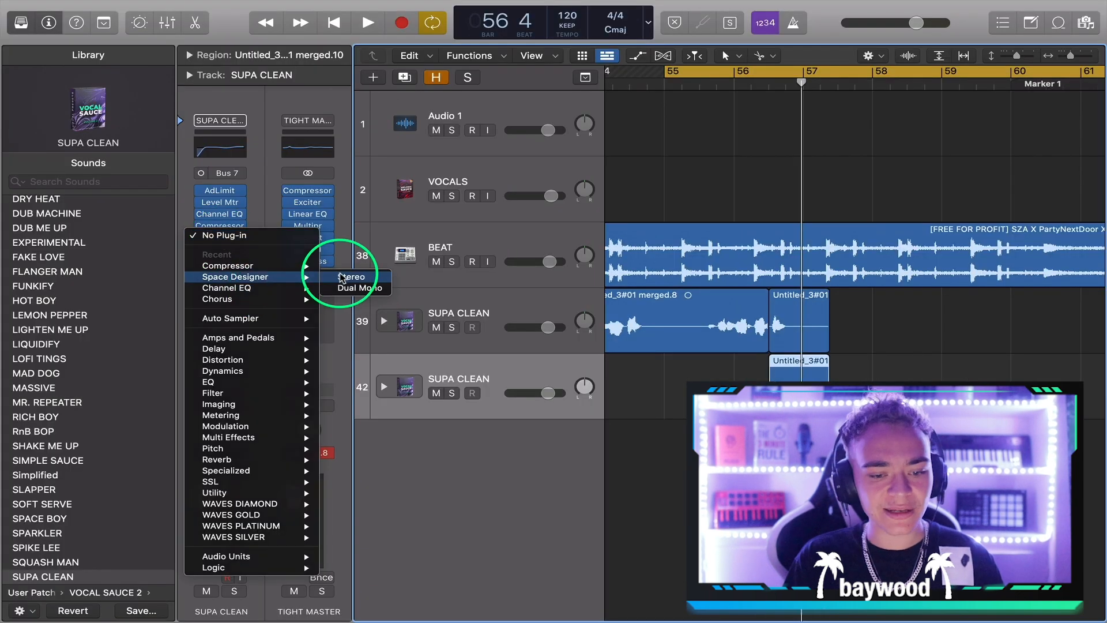
left_click(342, 277)
left_click_drag(686, 173, 361, 26)
left_click(208, 46)
mouse_move(231, 460)
mouse_move(438, 474)
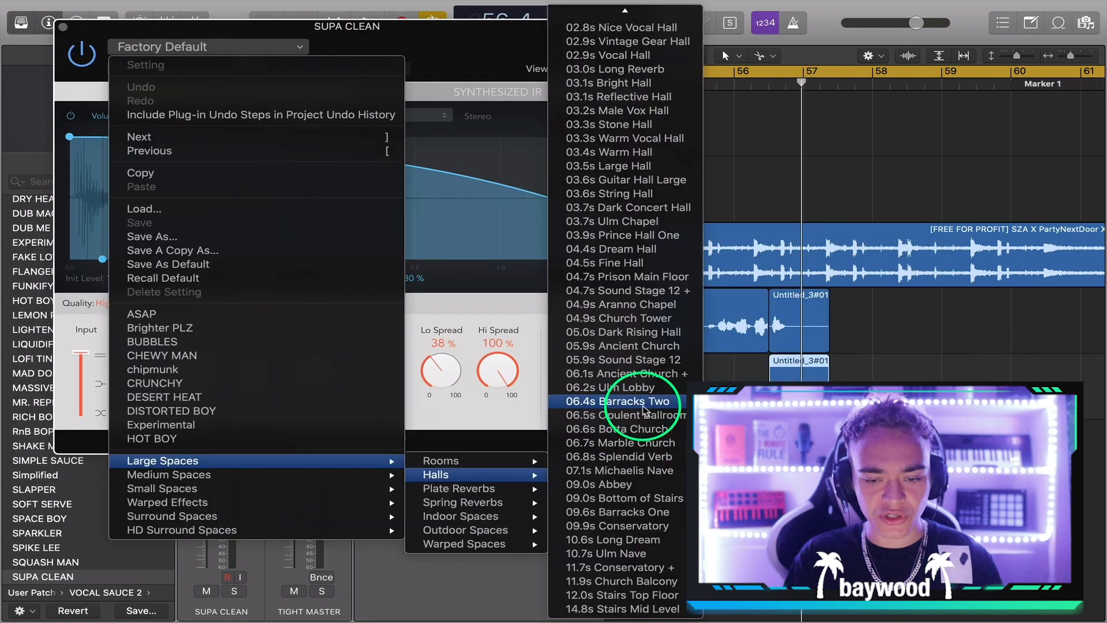
left_click(639, 609)
left_click_drag(438, 64, 609, 67)
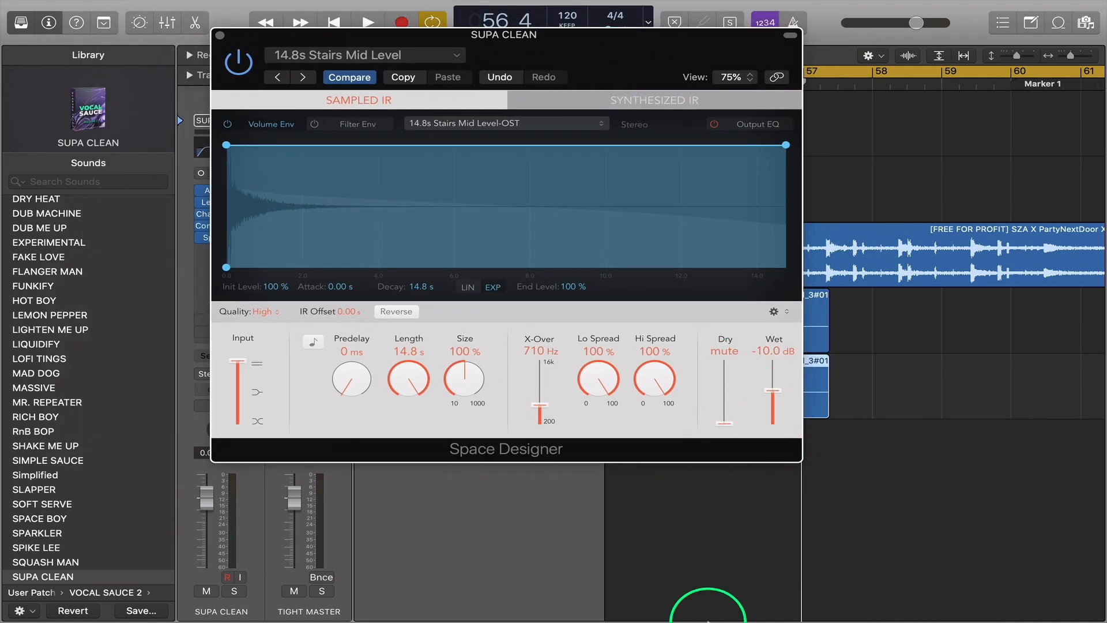
left_click(220, 36)
Bounce the copied vocal region in place onto a new track with the source muted and the audio tail in the file, and audition it
right_click(781, 380)
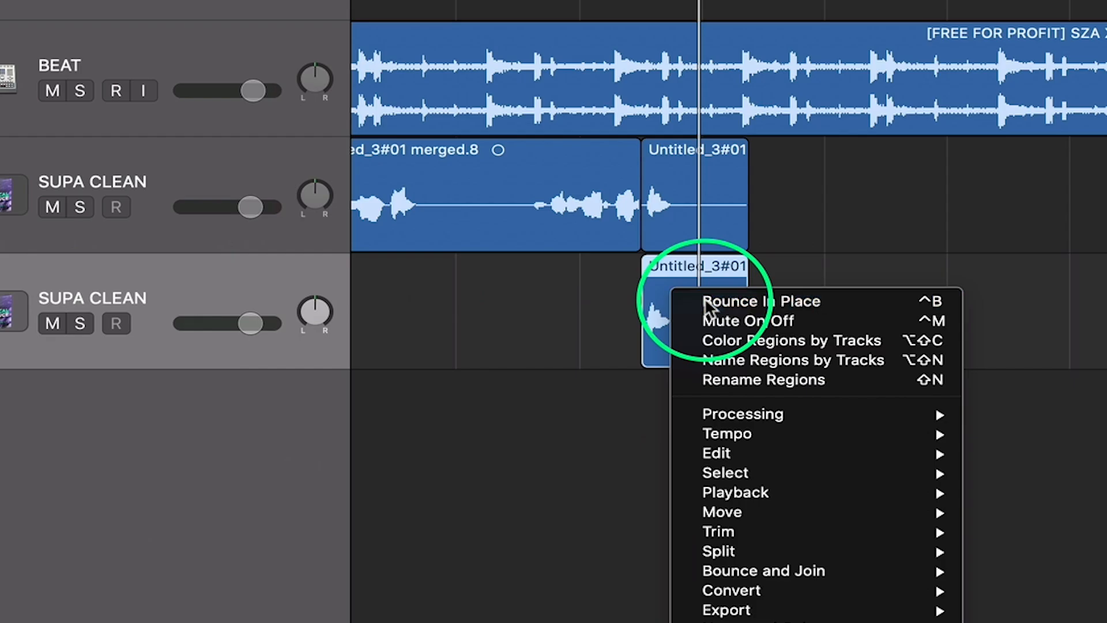
left_click(708, 305)
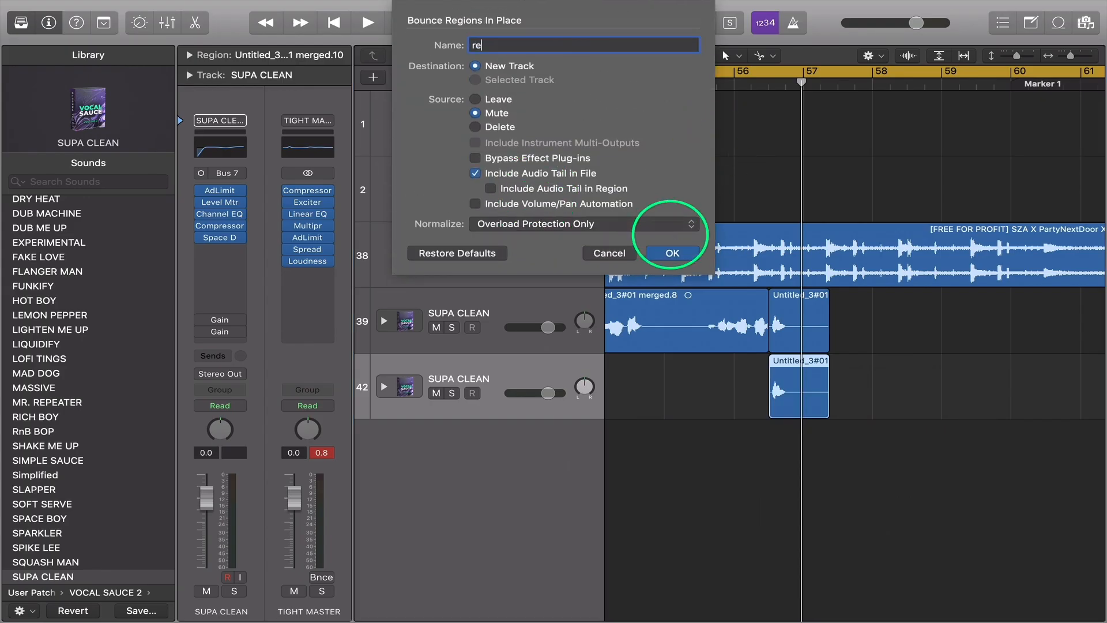
left_click(673, 253)
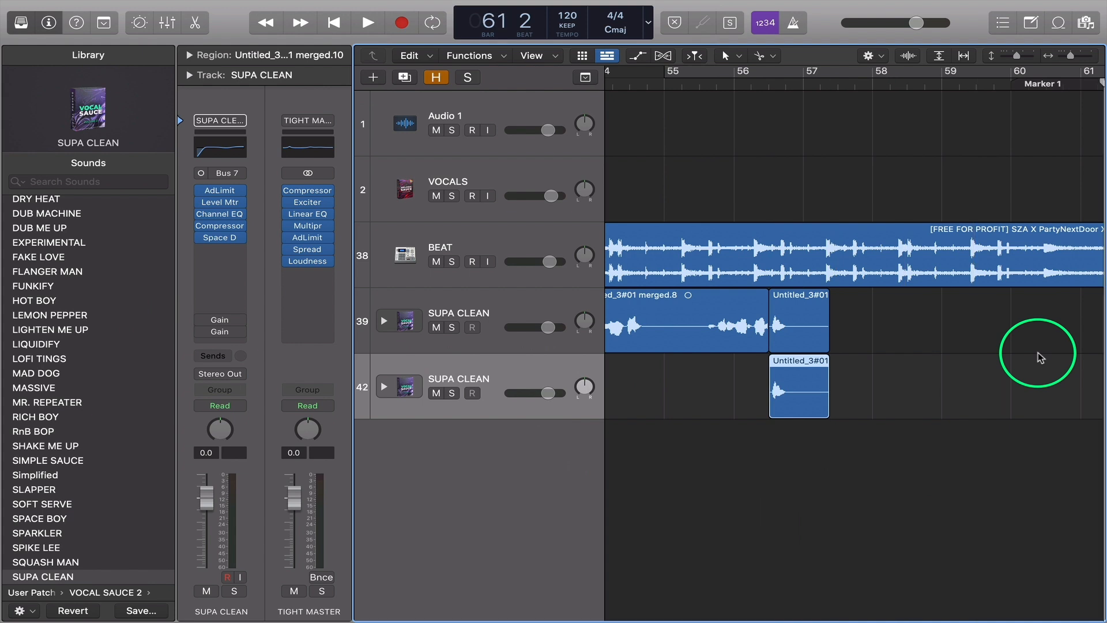
left_click_drag(520, 466, 531, 459)
key("space")
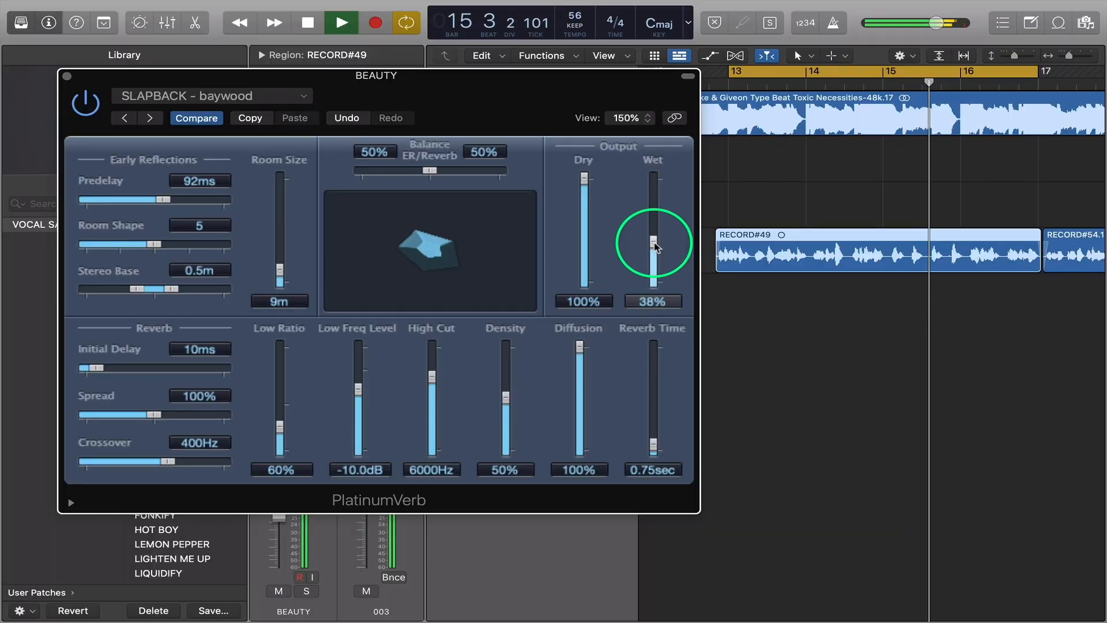
Lower PlatinumVerb's wet output level on the BEAUTY track during playback
left_click_drag(655, 247, 657, 256)
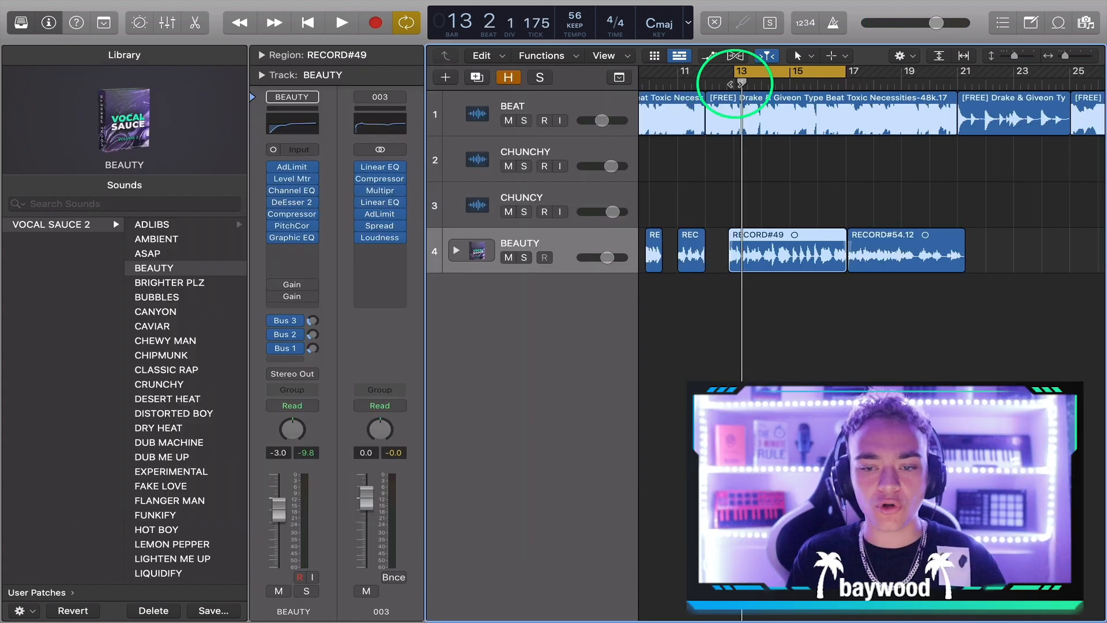
Play the BEAUTY vocal from about bar 13 without any slapback effect
key("space")
key("super+Right")
key("super+Right")
key("super+Right")
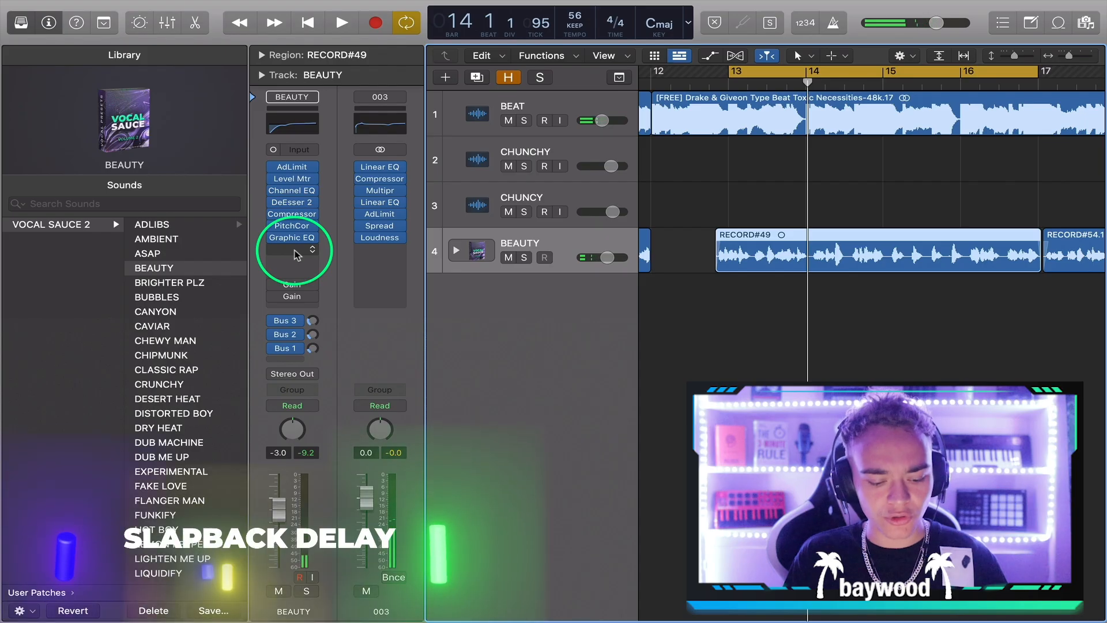
Insert the legacy PlatinumVerb in the next free effect slot of the BEAUTY track and load the SLAPBACK - baywood preset
left_click(295, 251)
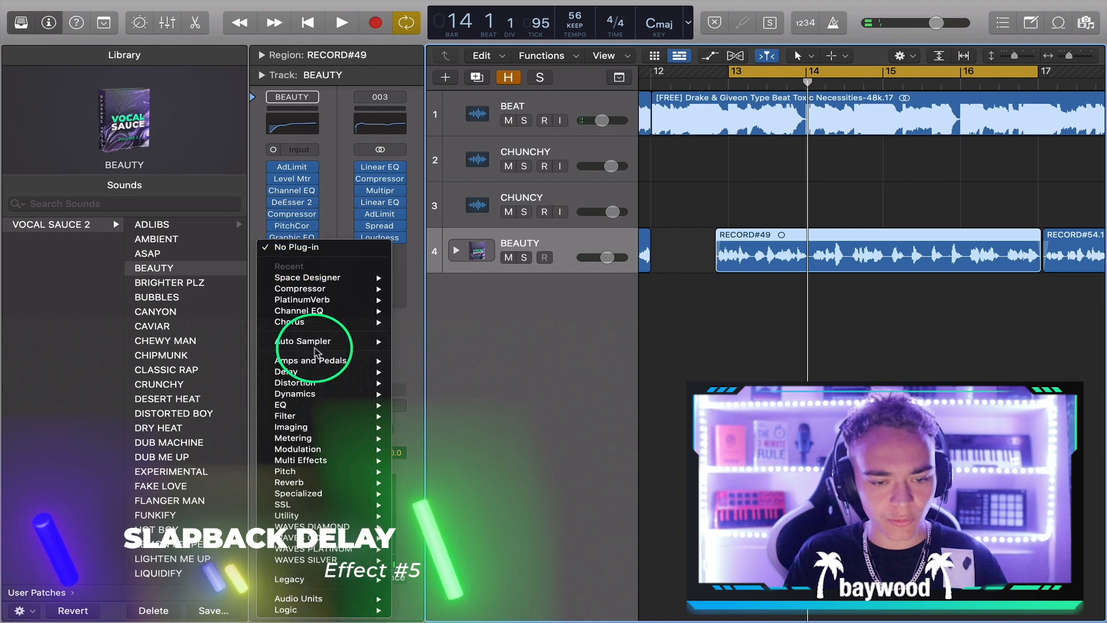
mouse_move(346, 299)
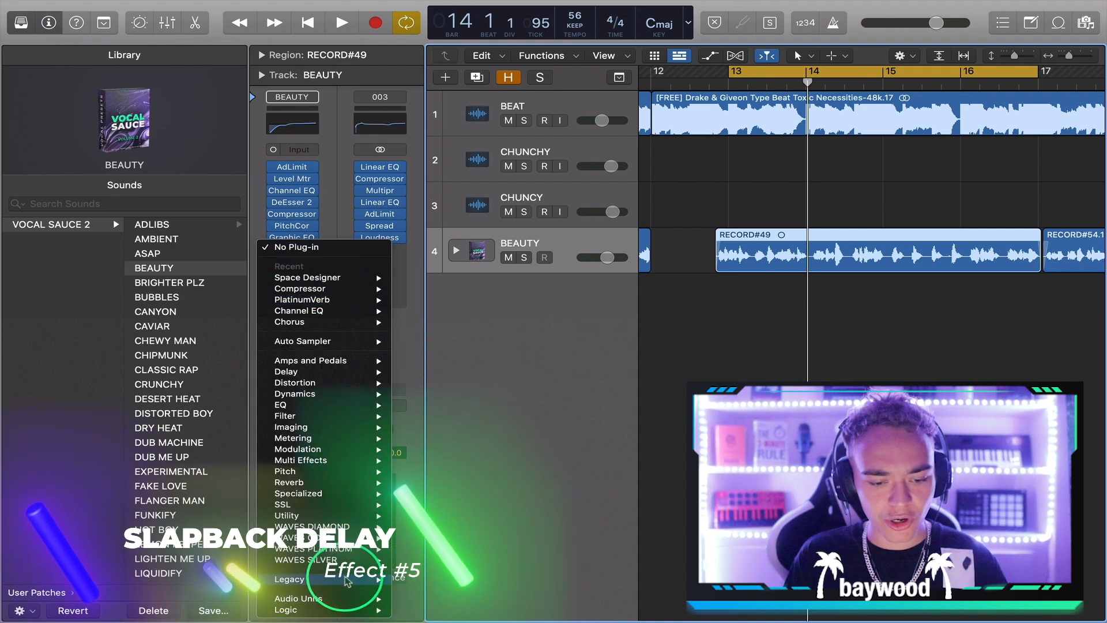
mouse_move(323, 579)
mouse_move(489, 561)
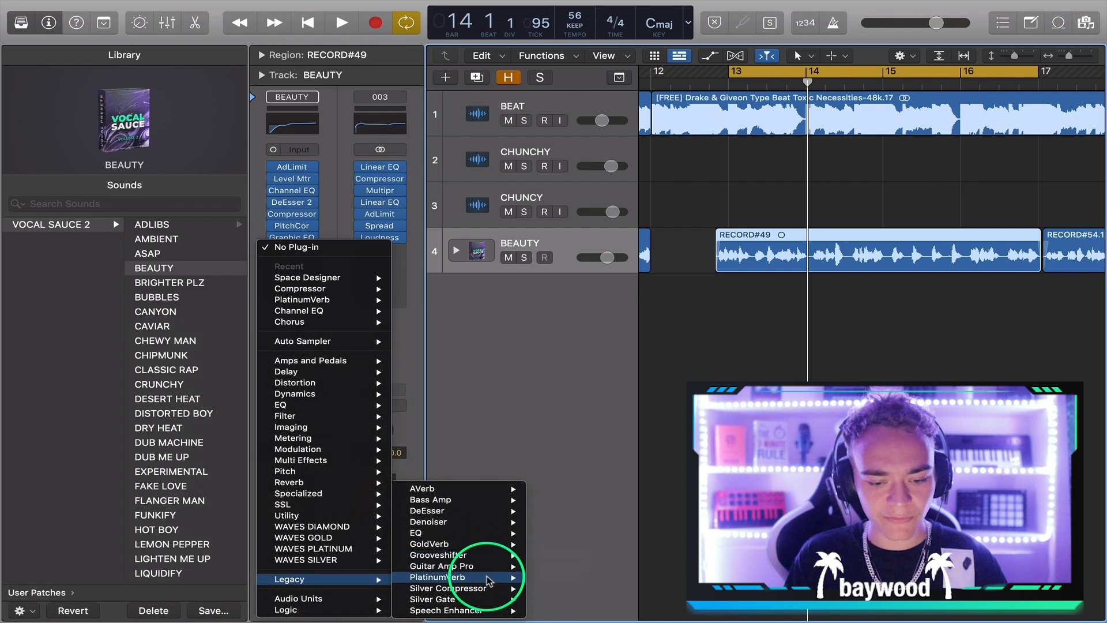
left_click(547, 578)
left_click(366, 117)
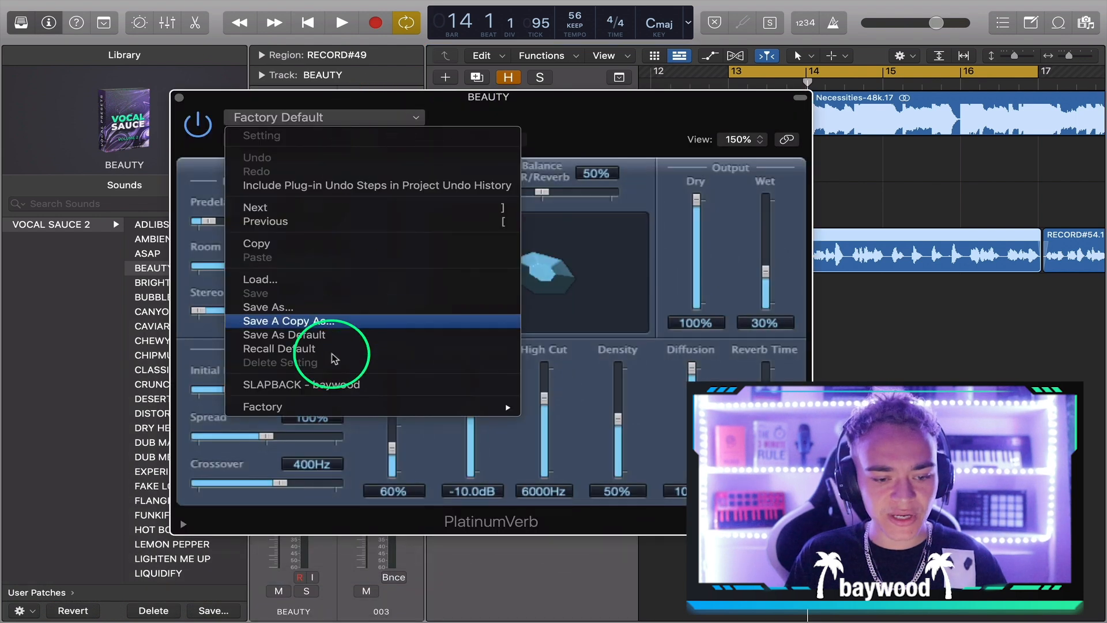
left_click(319, 386)
left_click_drag(516, 115, 504, 82)
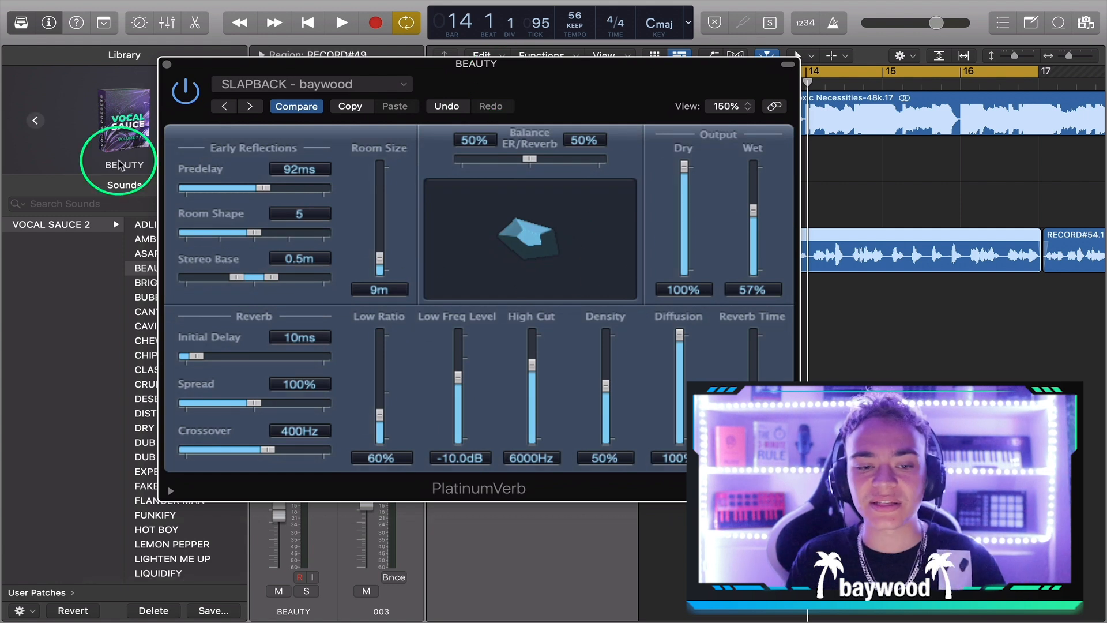
Play the BEAUTY vocal from bar 13 and lower PlatinumVerb's wet output level to 29%
left_click_drag(487, 70, 481, 71)
left_click(725, 81)
key("space")
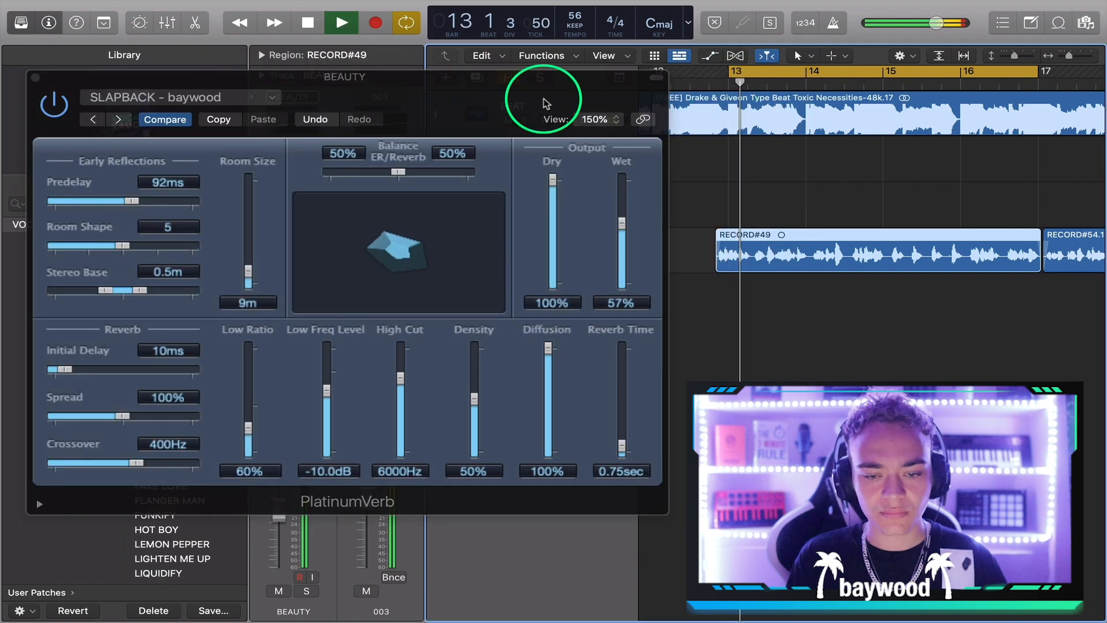
left_click_drag(544, 99, 582, 98)
left_click_drag(653, 223, 654, 241)
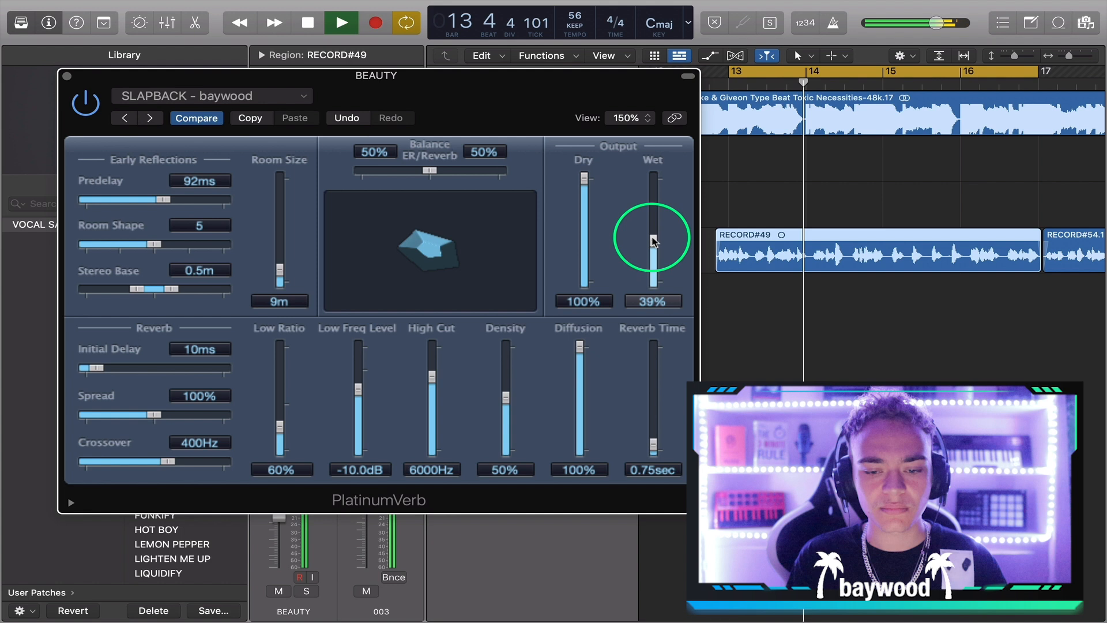
mouse_move(653, 241)
left_mouse_down()
mouse_move(654, 275)
mouse_move(655, 184)
mouse_move(656, 257)
left_mouse_up()
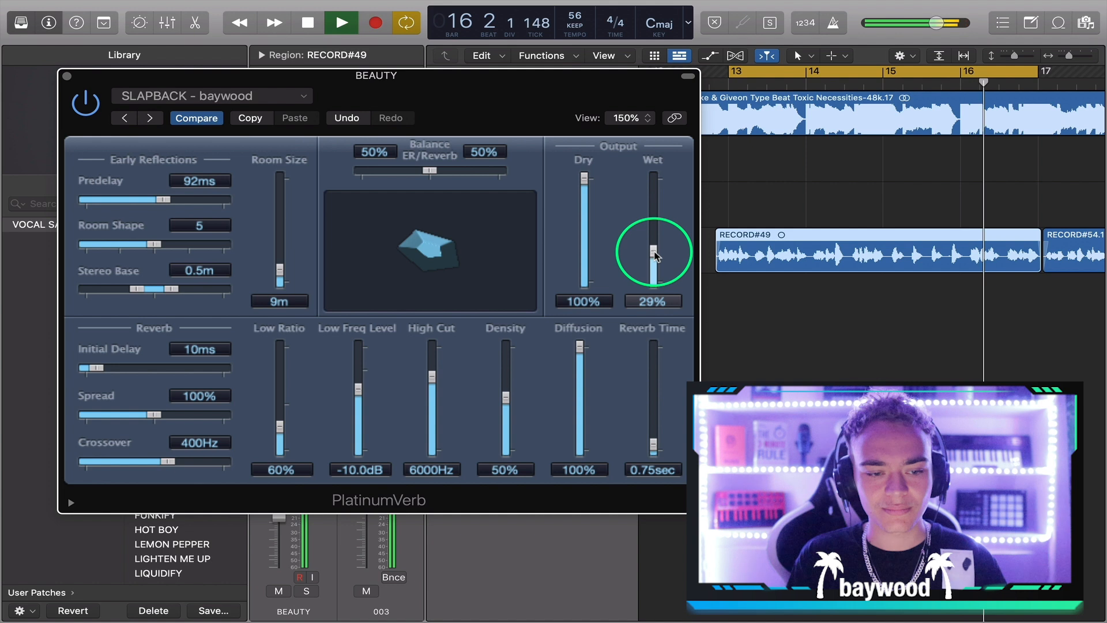
key("space")
left_click_drag(456, 119, 511, 115)
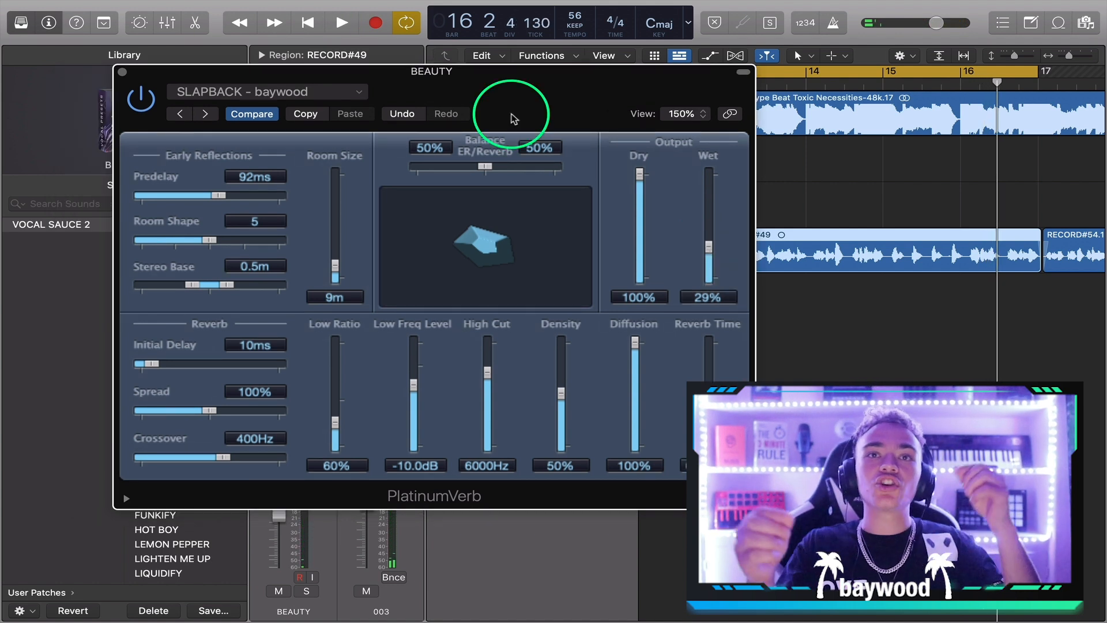
left_click_drag(513, 119, 542, 108)
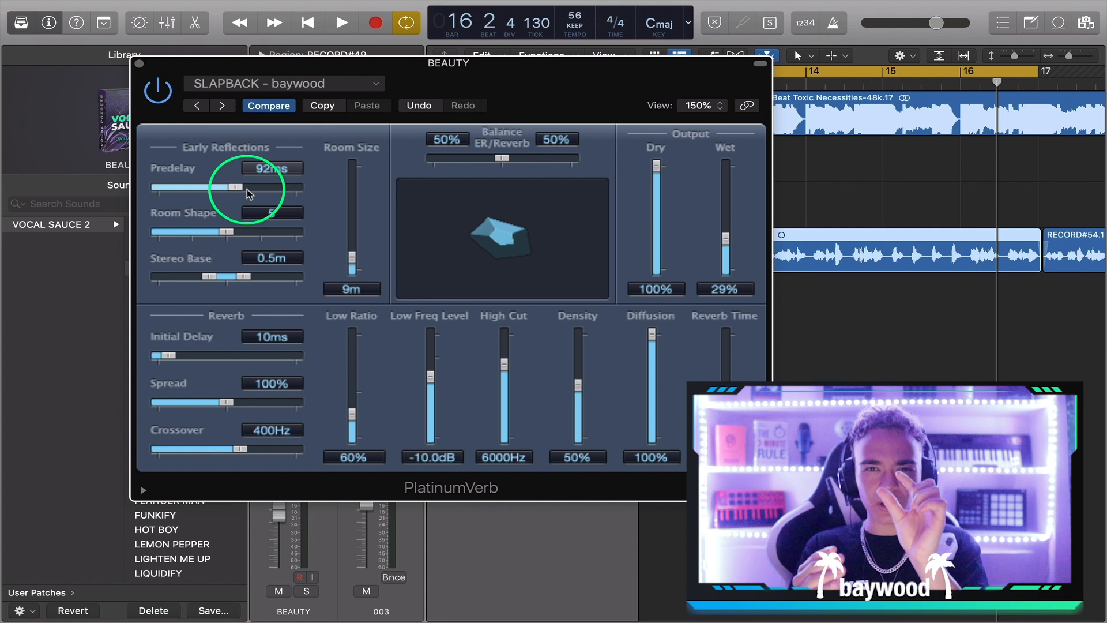
left_click_drag(548, 104, 517, 94)
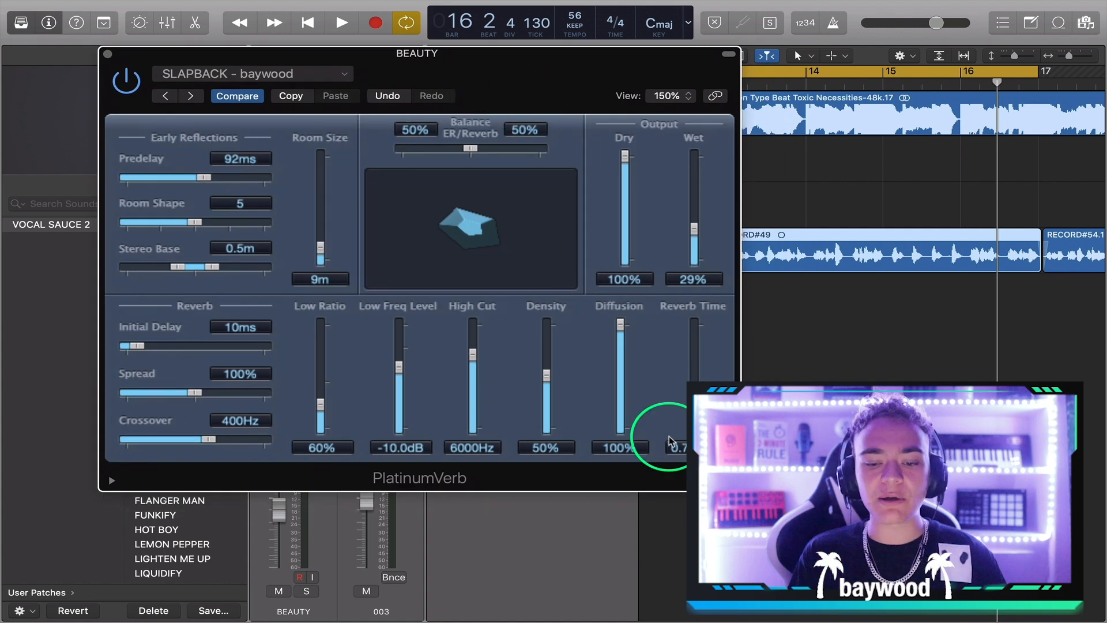